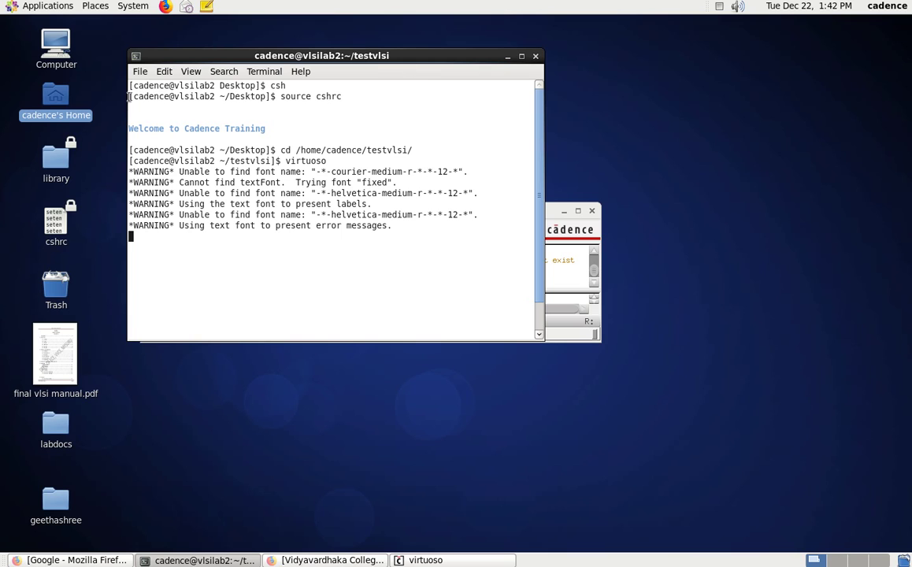
- Launch Virtuoso from /home/cadence/testvlsi after csh and source cshrc, then raise and reposition its log window
left_click_drag(270, 85, 346, 98)
left_click(291, 85)
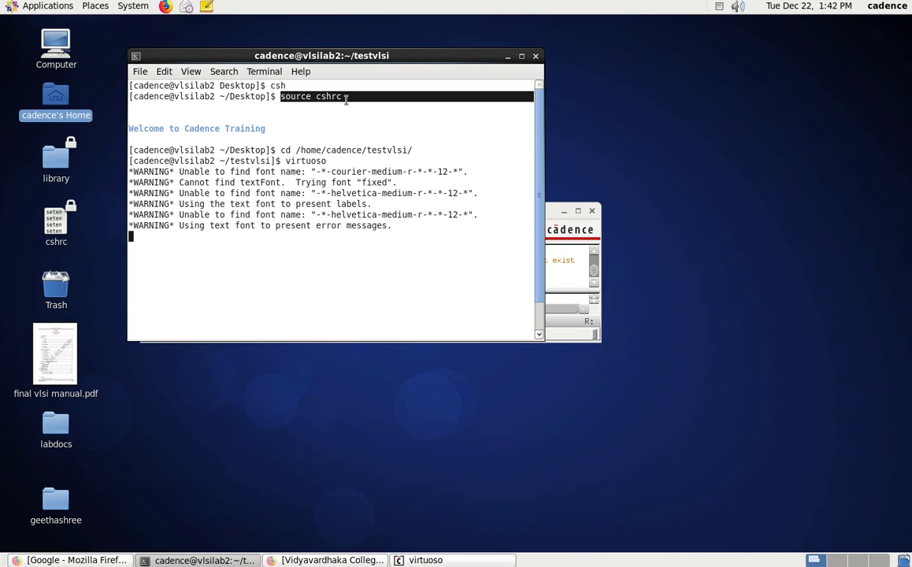
left_click(181, 118)
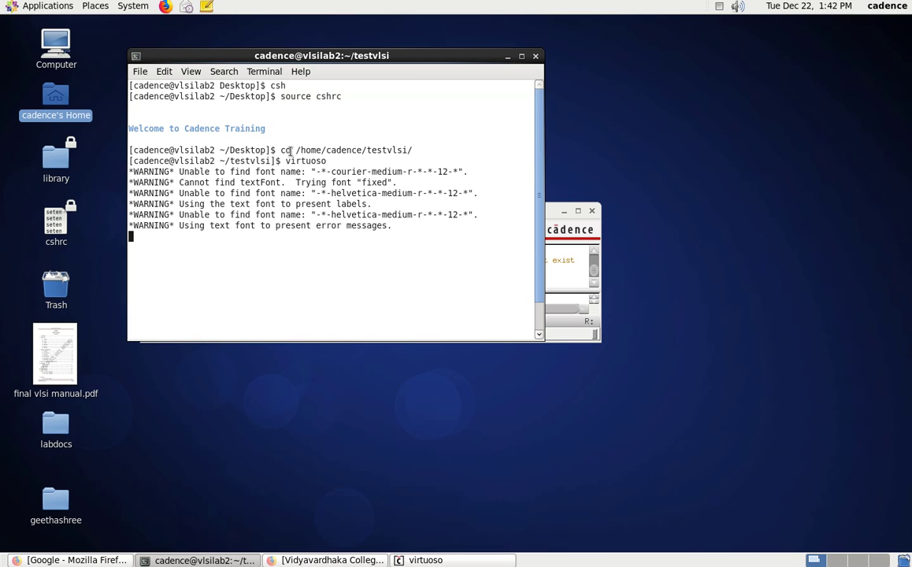
left_click_drag(284, 149, 421, 150)
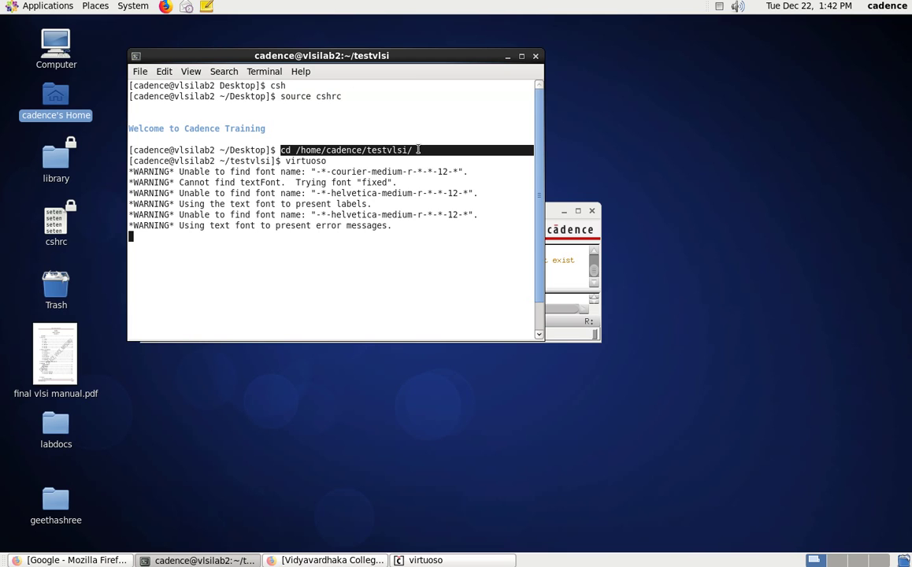
left_click_drag(285, 160, 328, 160)
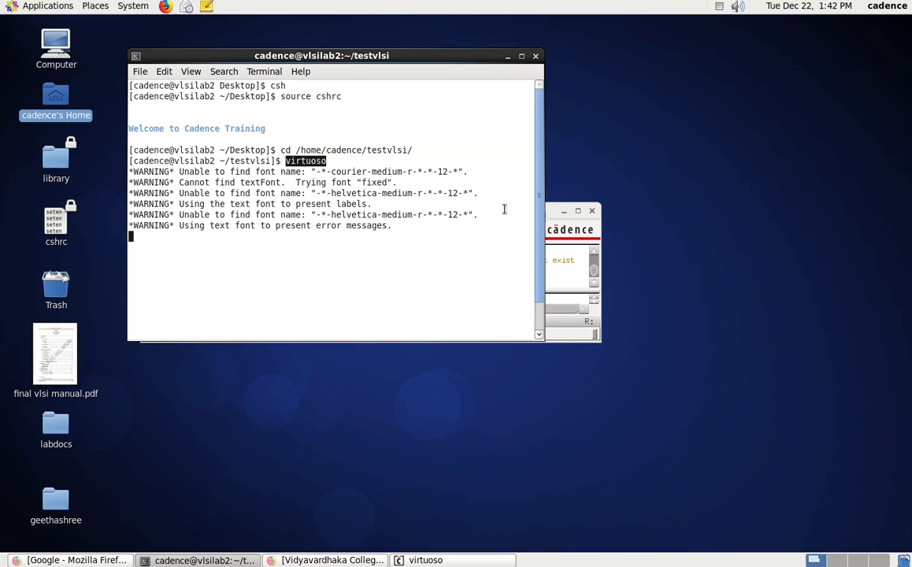
left_click(567, 210)
left_click_drag(408, 201, 486, 250)
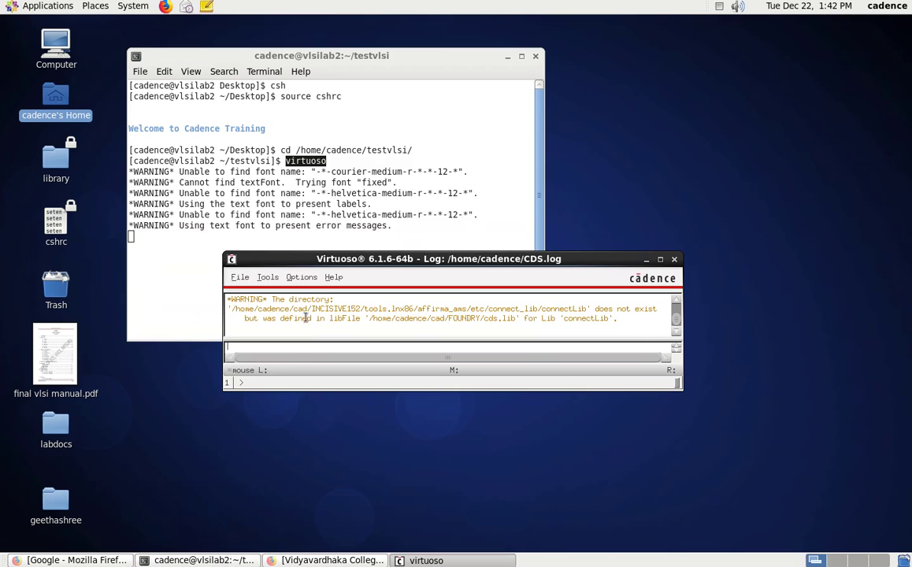
- Create a new cellview CommonDrain_schematic, view schematic, in library Test1 through File > New > Cellview
left_click(237, 278)
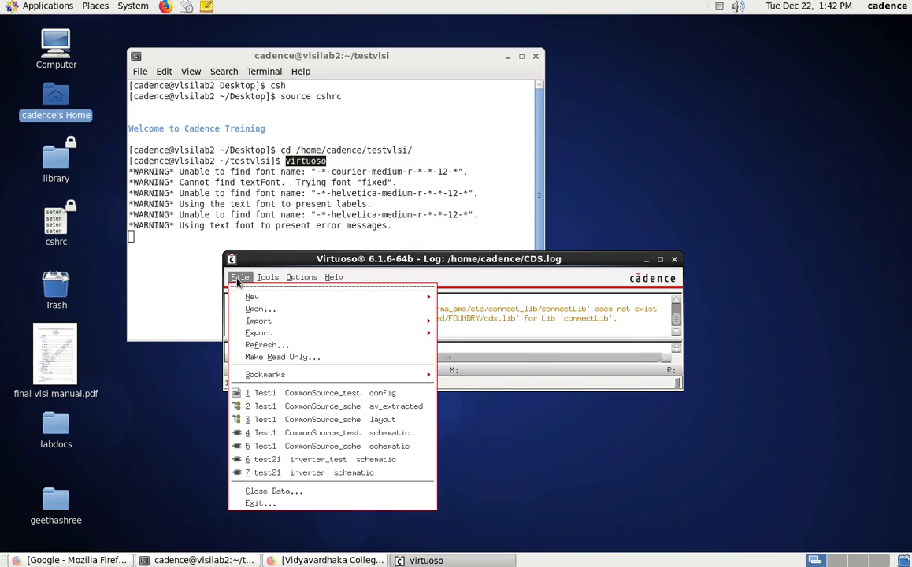
mouse_move(394, 297)
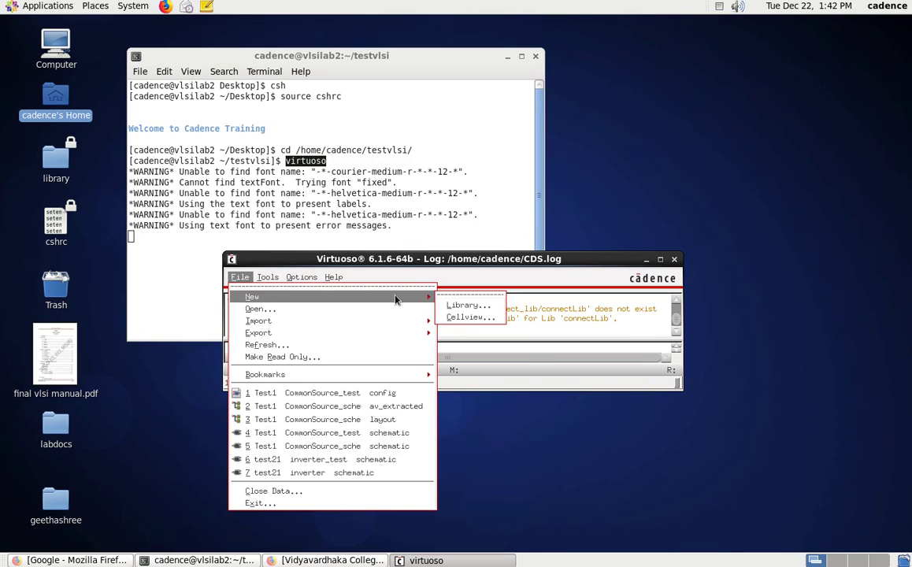
left_click(462, 318)
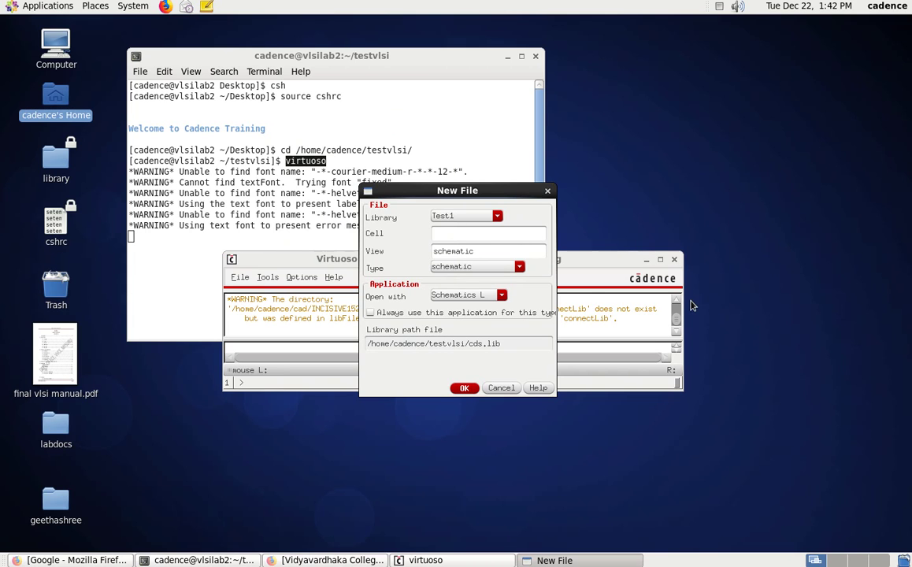
type("Common")
type("Drain")
type("_sch")
type("e,")
type("matic")
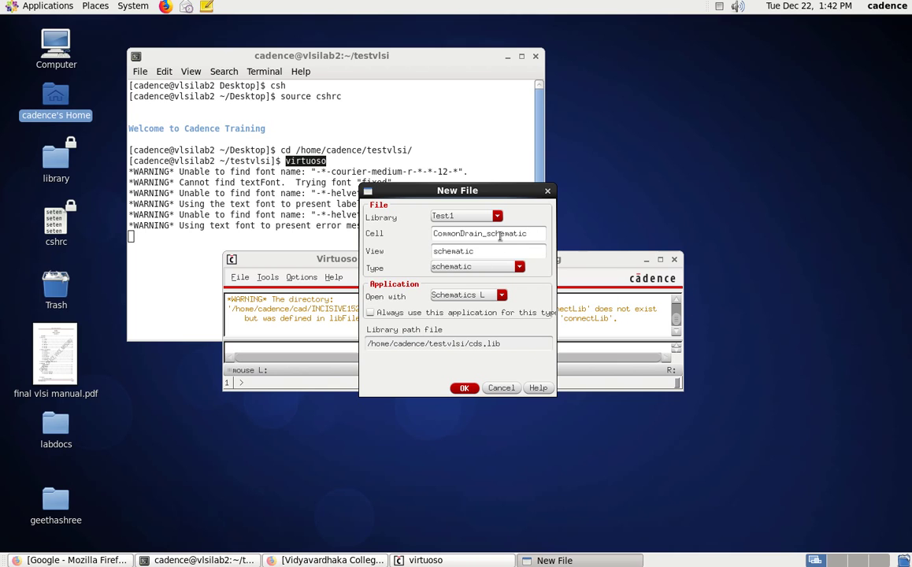
left_click(464, 387)
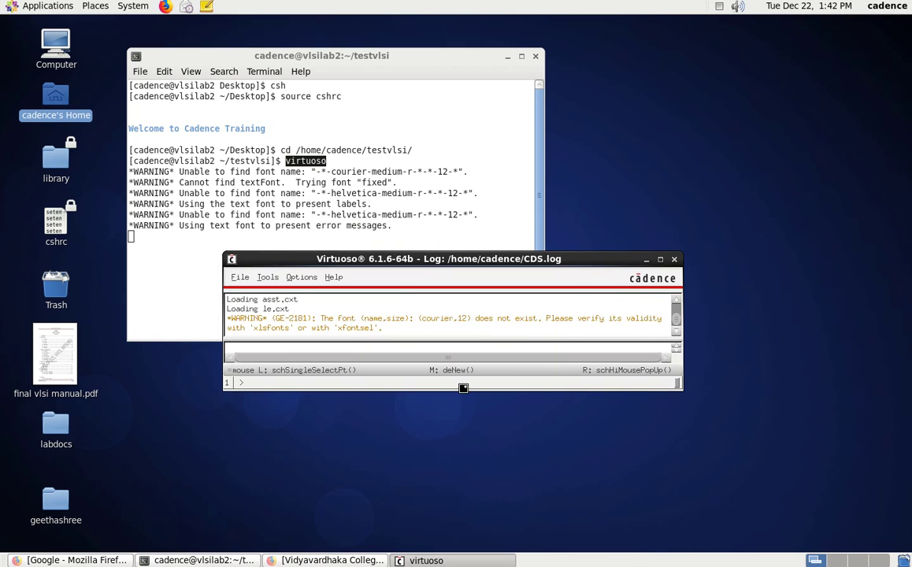
- Maximize the schematic editor and choose the gpdk045 nmos1v symbol for a new instance
left_click(624, 23)
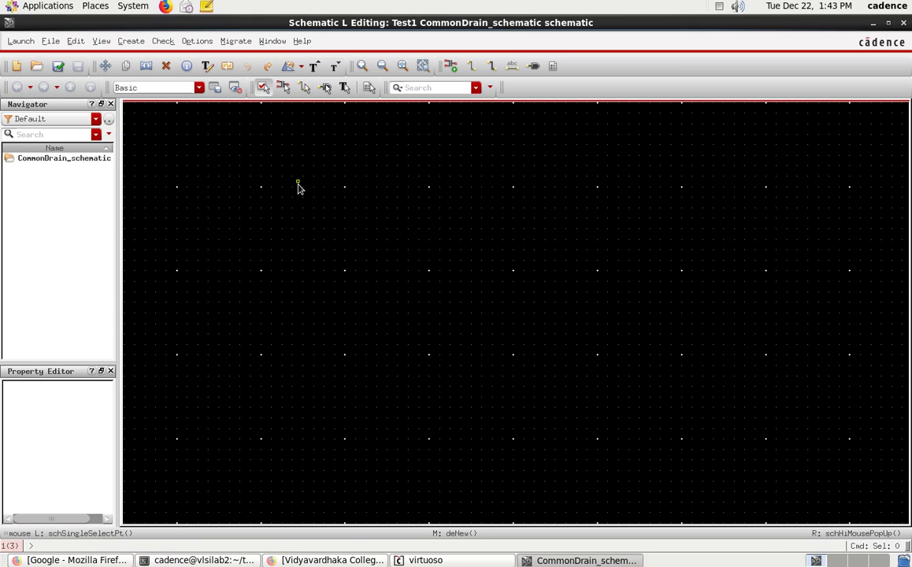
key("i")
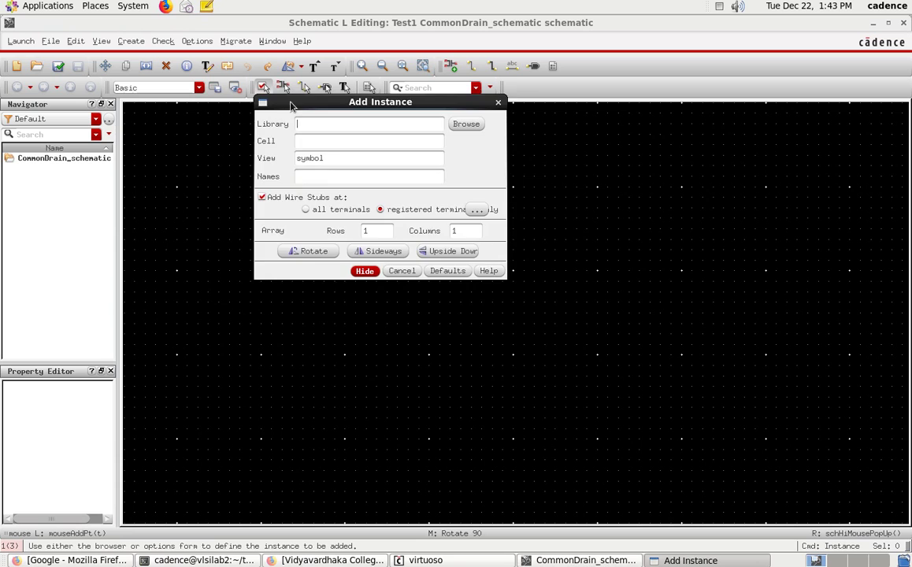
left_click_drag(289, 101, 363, 206)
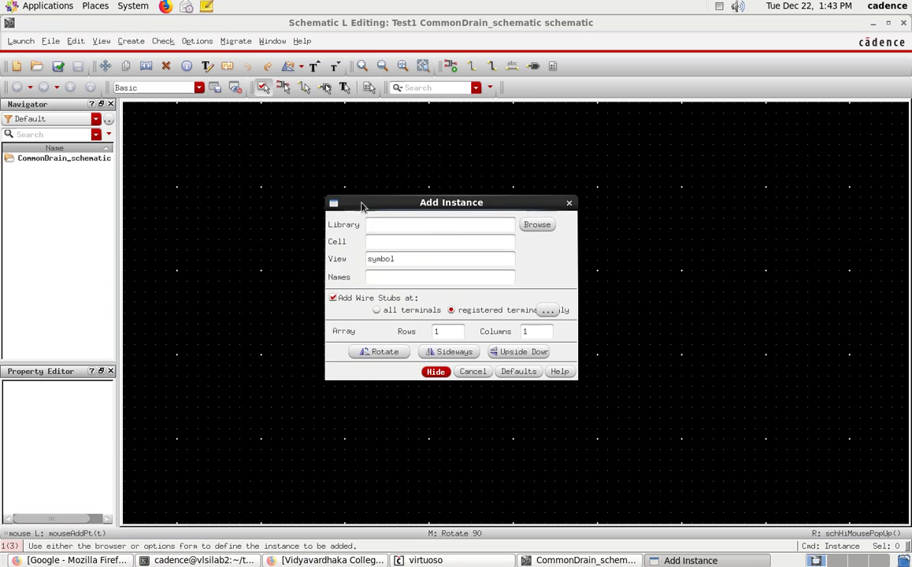
left_click(537, 225)
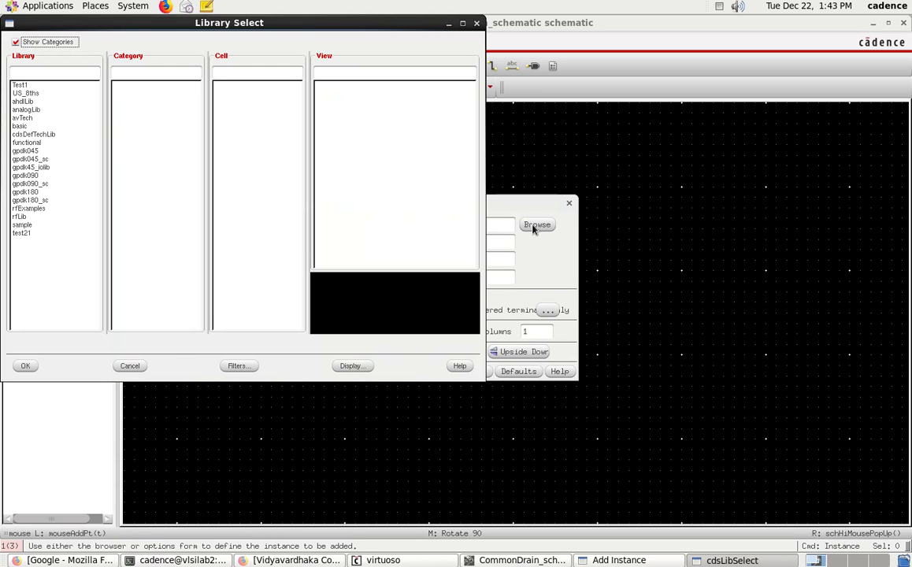
left_click(24, 151)
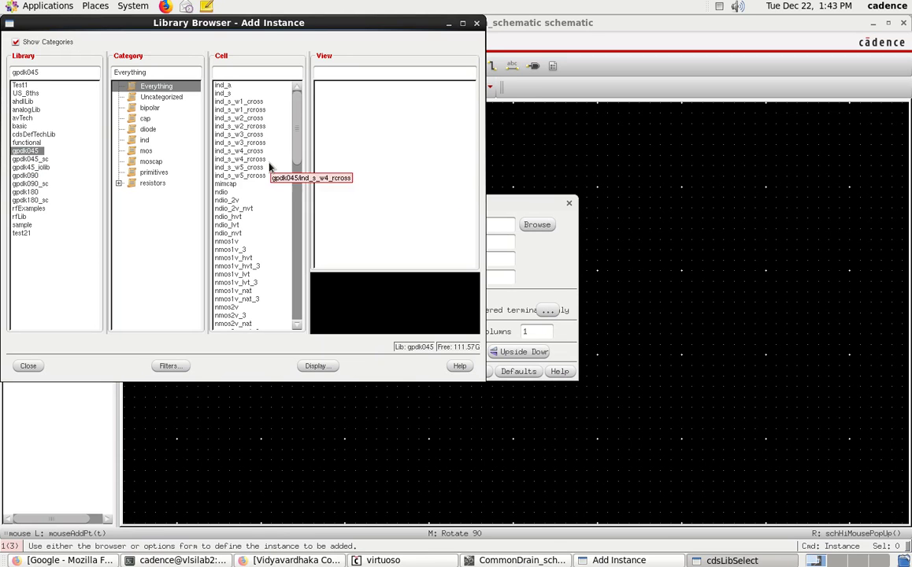
left_click(231, 242)
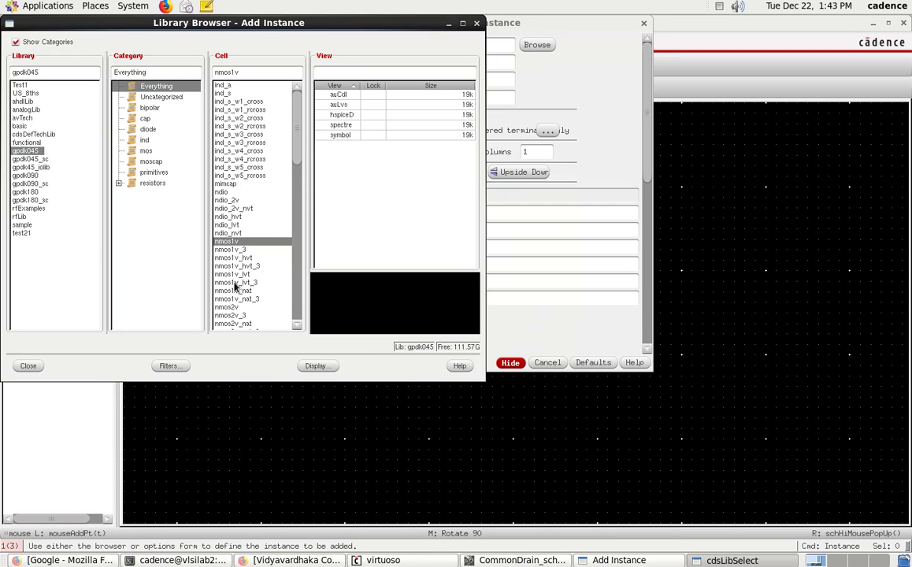
left_click(338, 136)
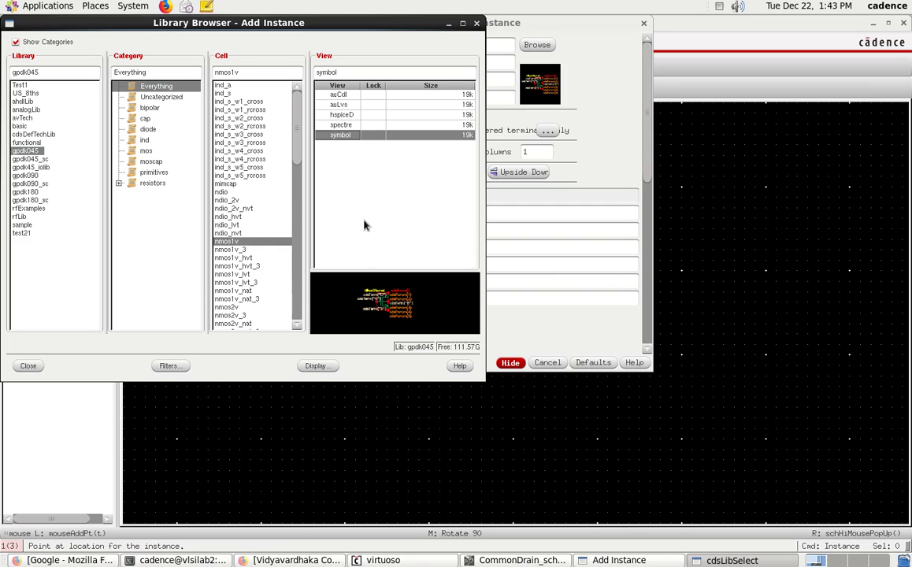
left_click(28, 366)
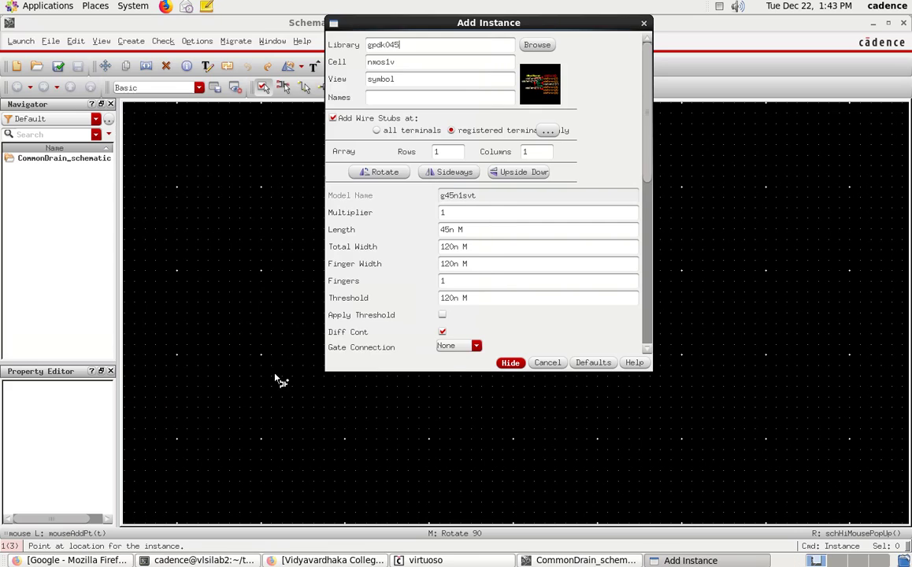
- Place two nmos1v transistors, NM0 above NM1
left_click(510, 364)
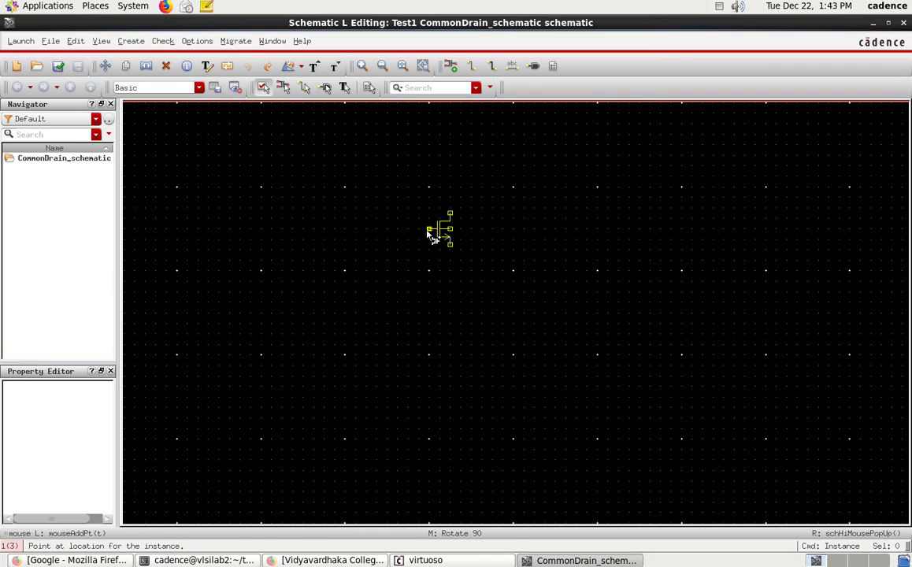
left_click(428, 226)
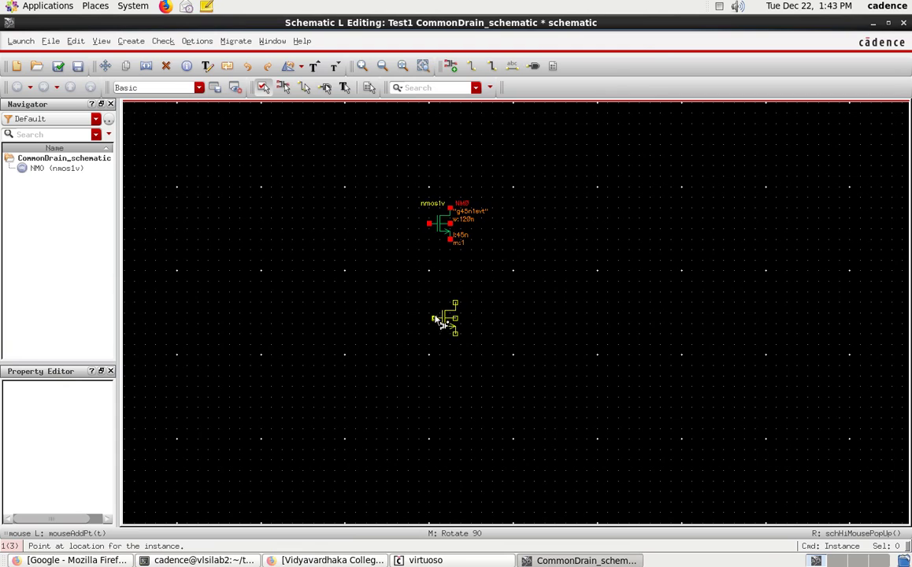
left_click(430, 320)
key("Escape")
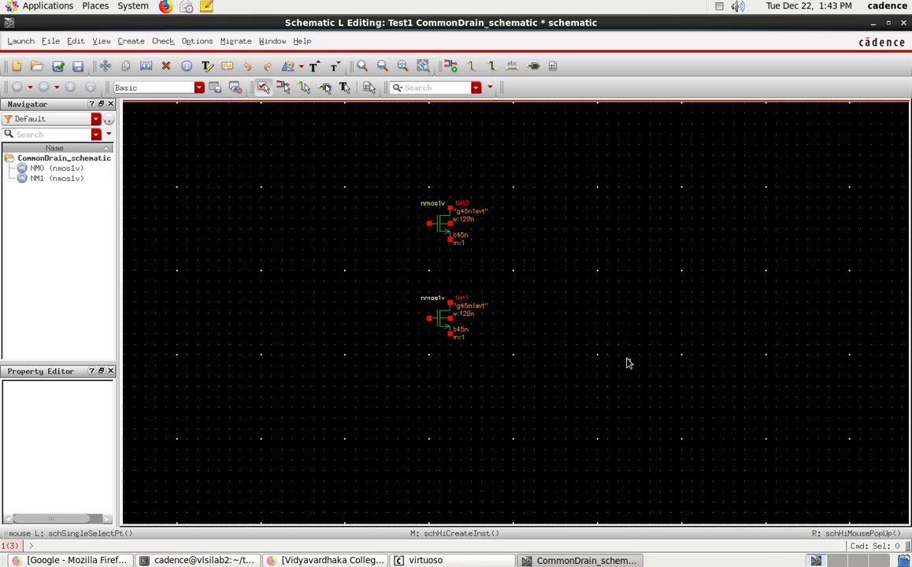
- Add input pins vin and vbias left of NM0 and NM1, vdd above and vss below
key("p")
left_click_drag(312, 111, 596, 216)
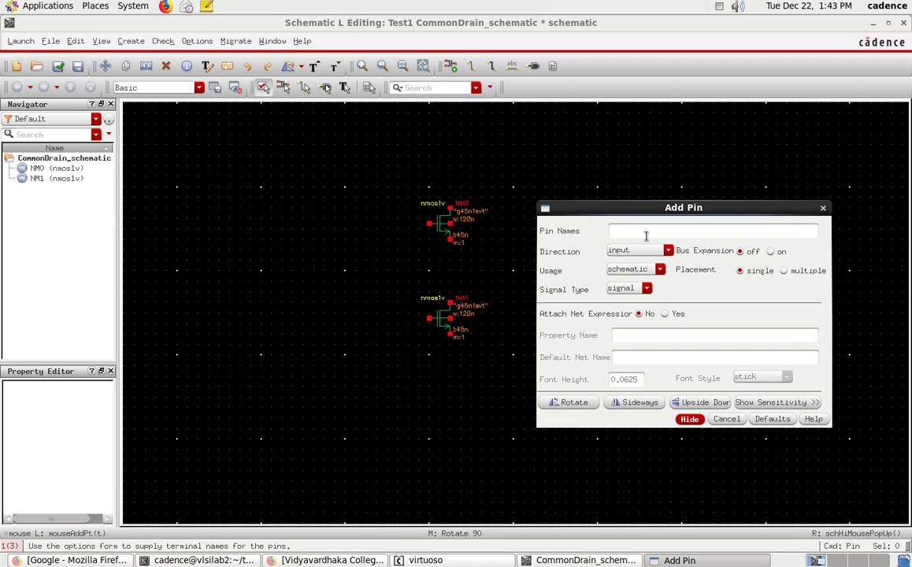
type("vin vbias vdd vss")
left_click(689, 419)
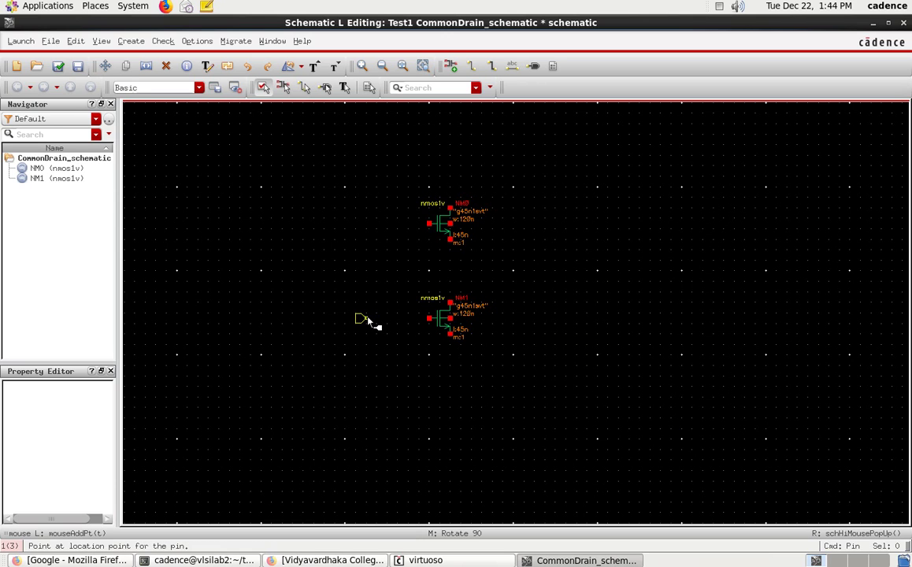
left_click(358, 226)
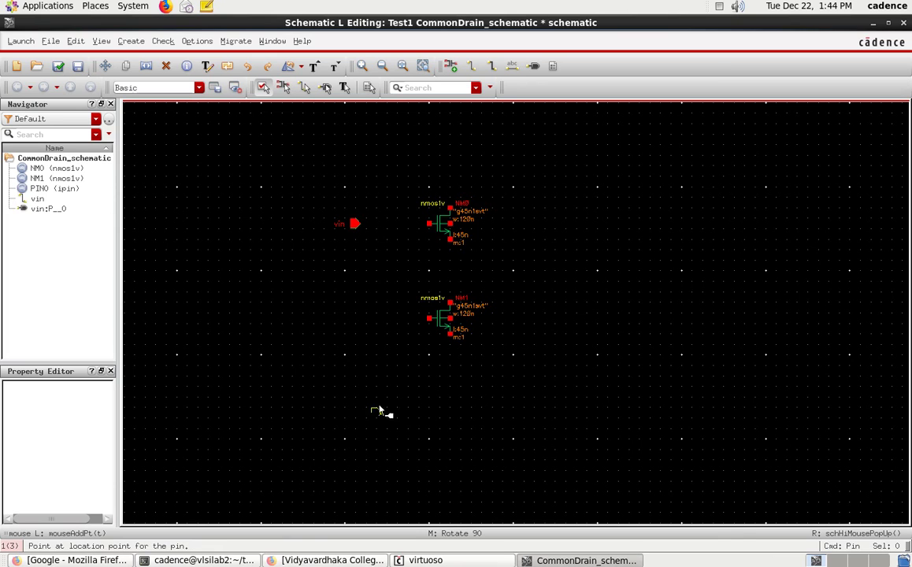
left_click(354, 319)
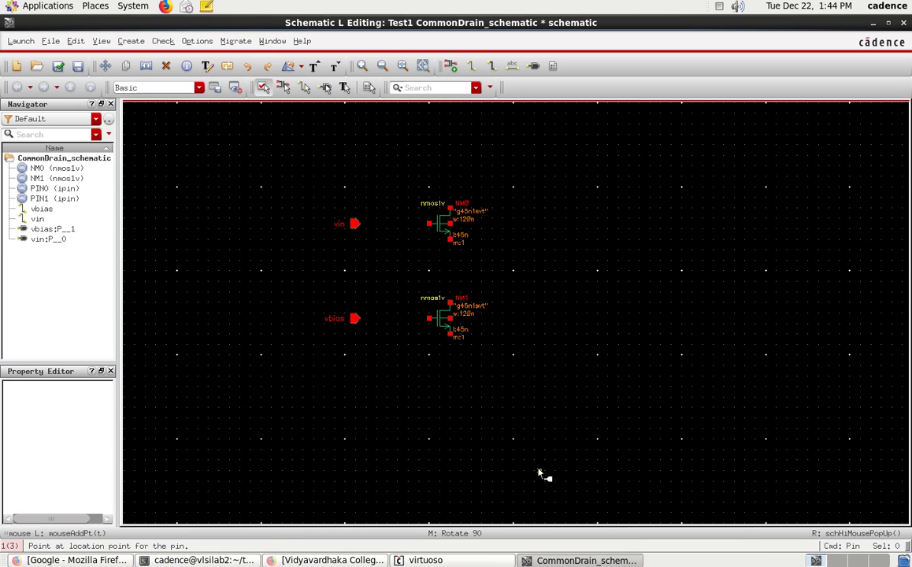
middle_click(452, 153)
left_click(451, 151)
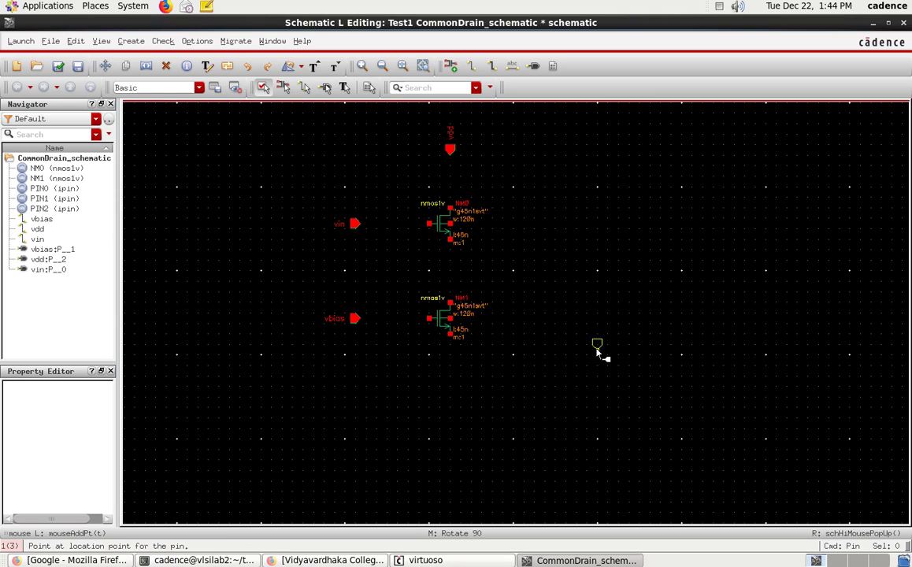
left_click(450, 392)
key("Escape")
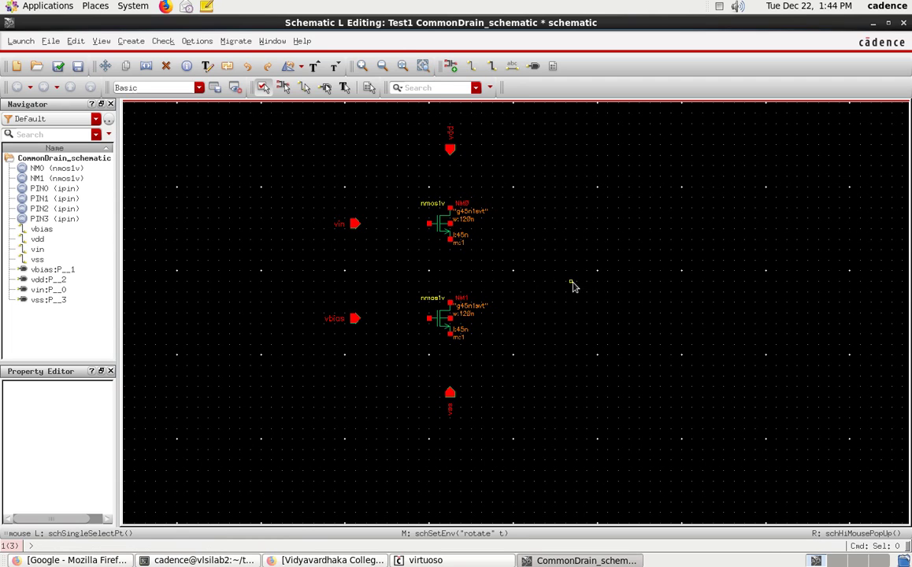
- Add an output-direction pin vout to the right of the transistors
key("p")
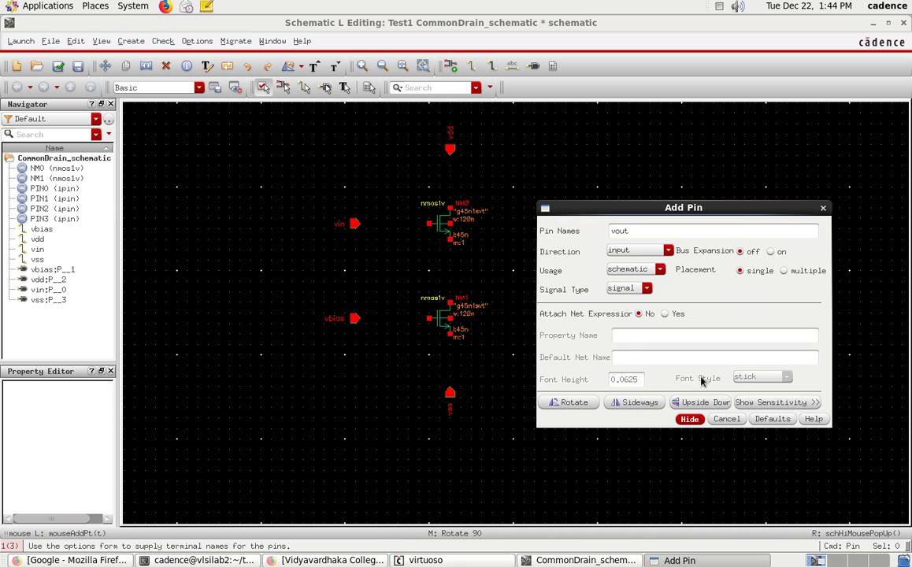
left_click(627, 251)
left_click(622, 270)
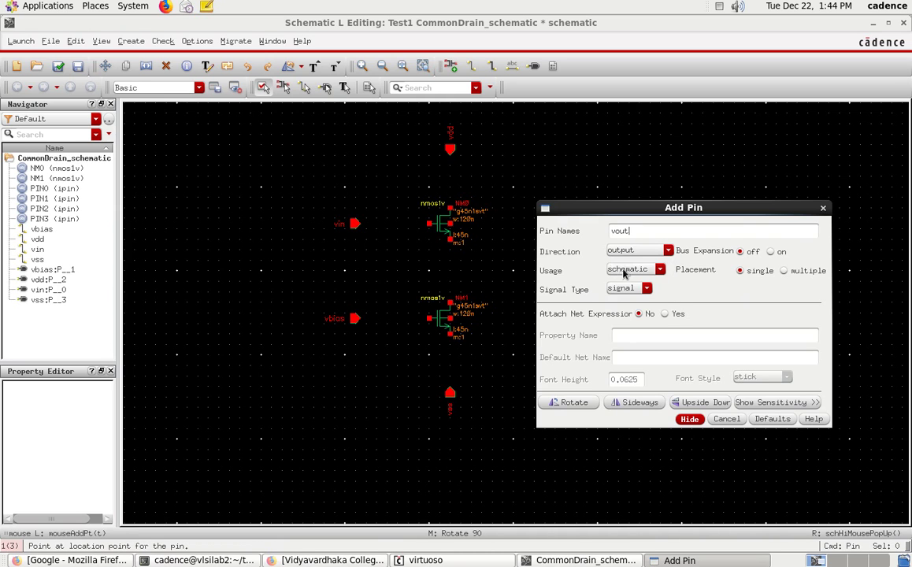
left_click(689, 419)
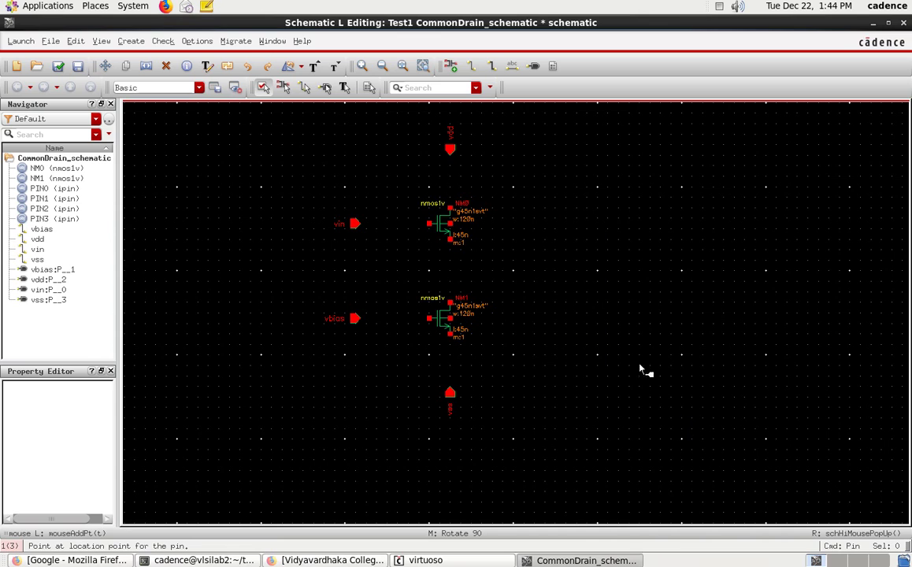
left_click(571, 274)
key("Escape")
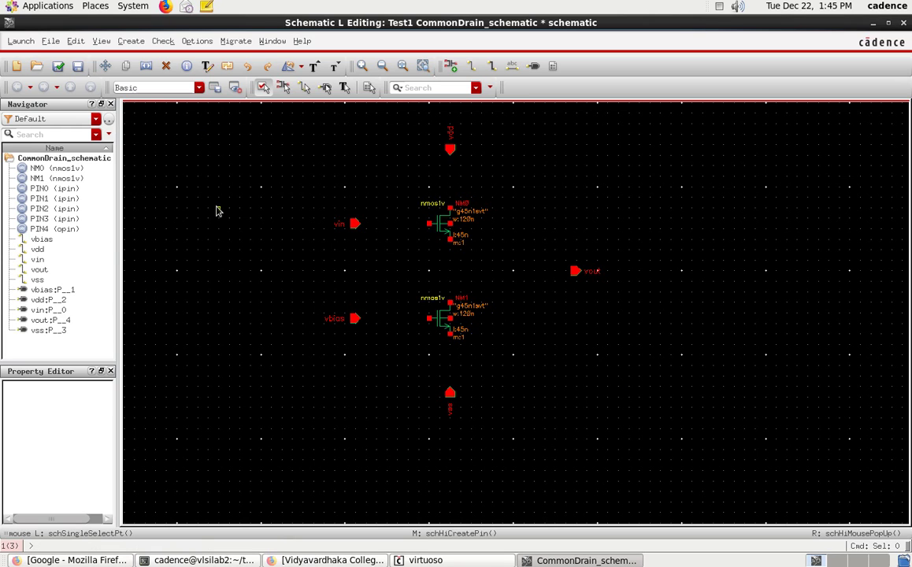
- Wire vdd to NM0's drain, vin to NM0's gate, vbias to NM1's gate, NM1's source to vss
left_click(130, 40)
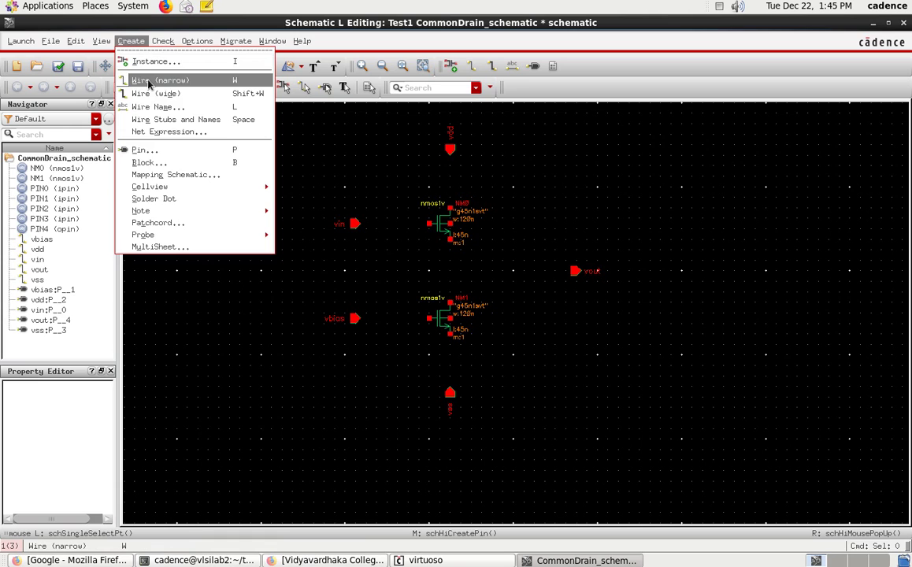
left_click(148, 80)
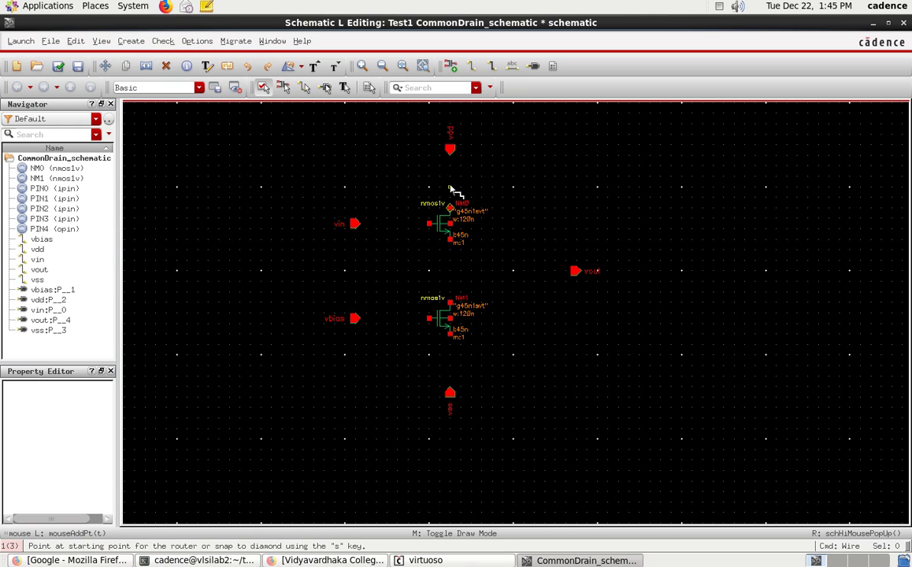
key("f")
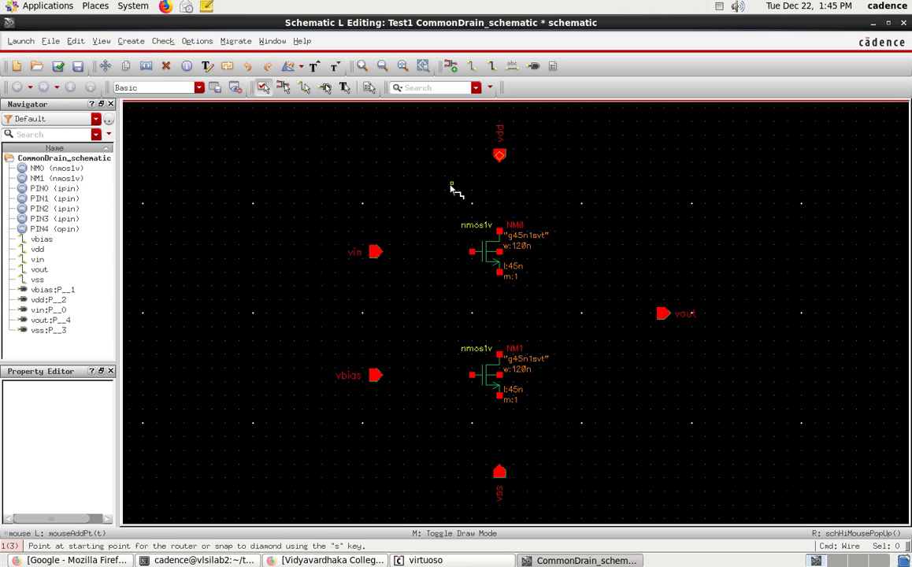
left_click(499, 155)
left_click(499, 230)
left_click(472, 252)
left_click(376, 252)
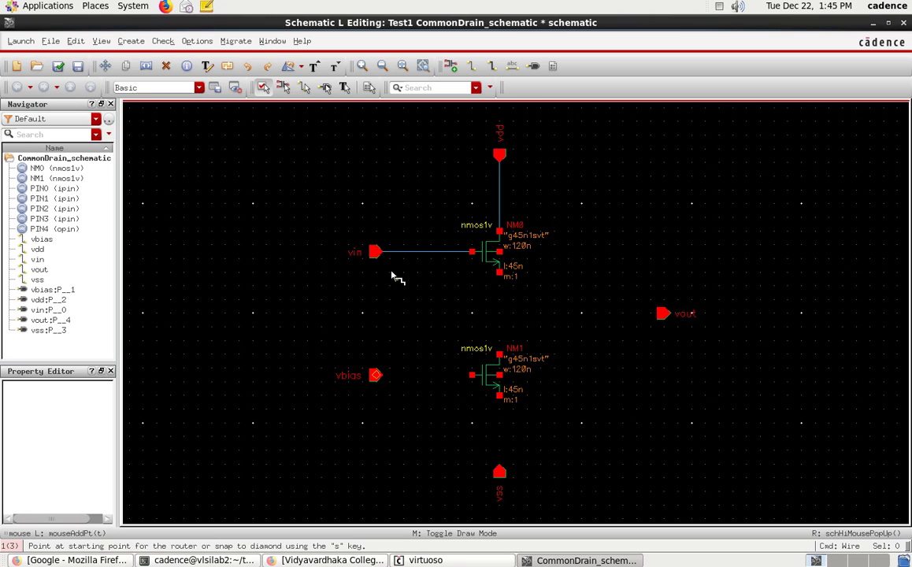
left_click(472, 375)
left_click(376, 376)
left_click(500, 396)
left_click(499, 472)
- Connect NM0's source to NM1's drain and run that middle node to vout
left_click(500, 272)
left_click(499, 355)
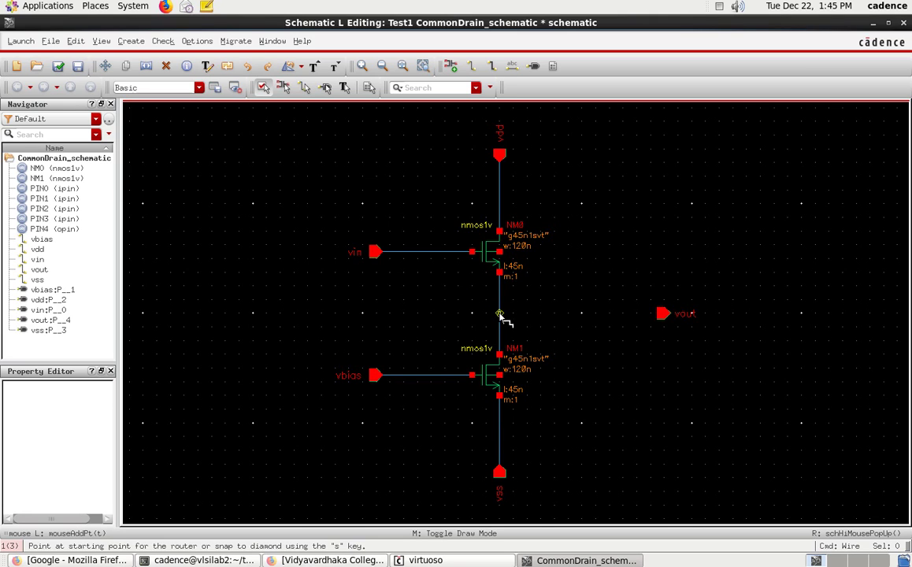
left_click(499, 314)
left_click(664, 314)
- Tie the NM1 and NM0 bulk terminals to the vss line
left_click(499, 374)
left_click(568, 376)
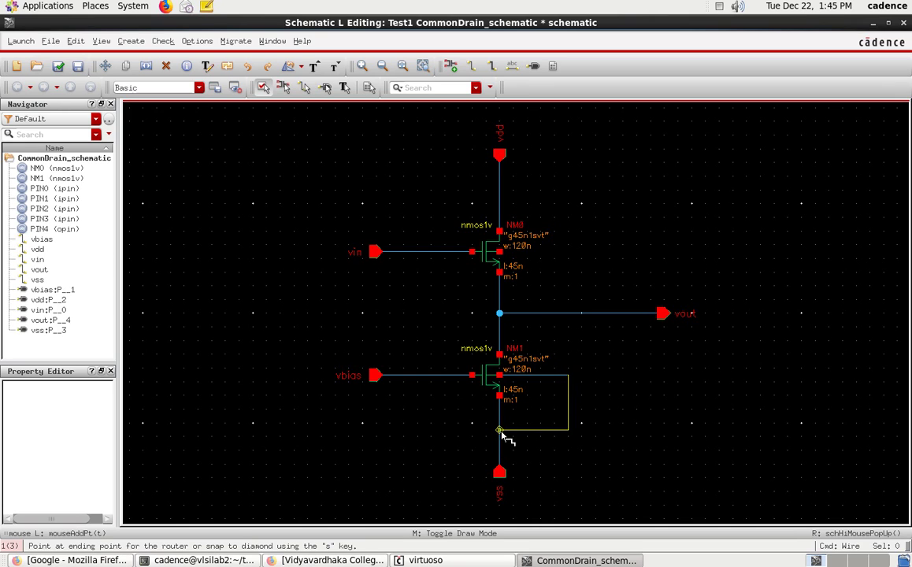
left_click(500, 429)
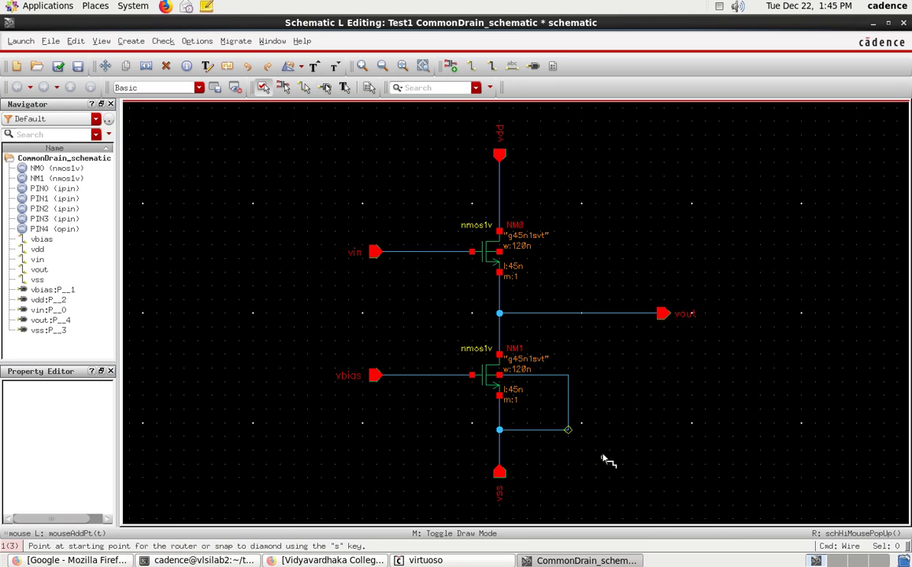
left_click(499, 252)
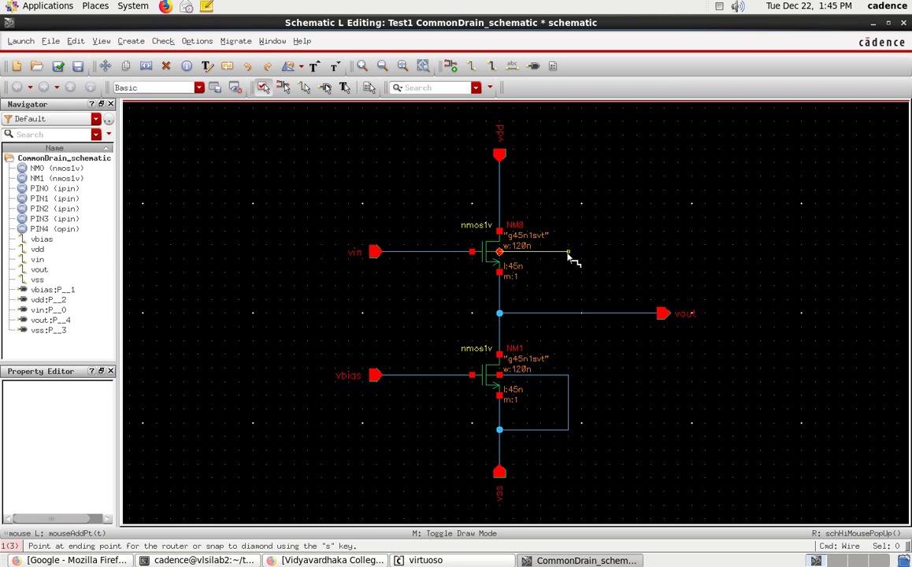
left_click(568, 375)
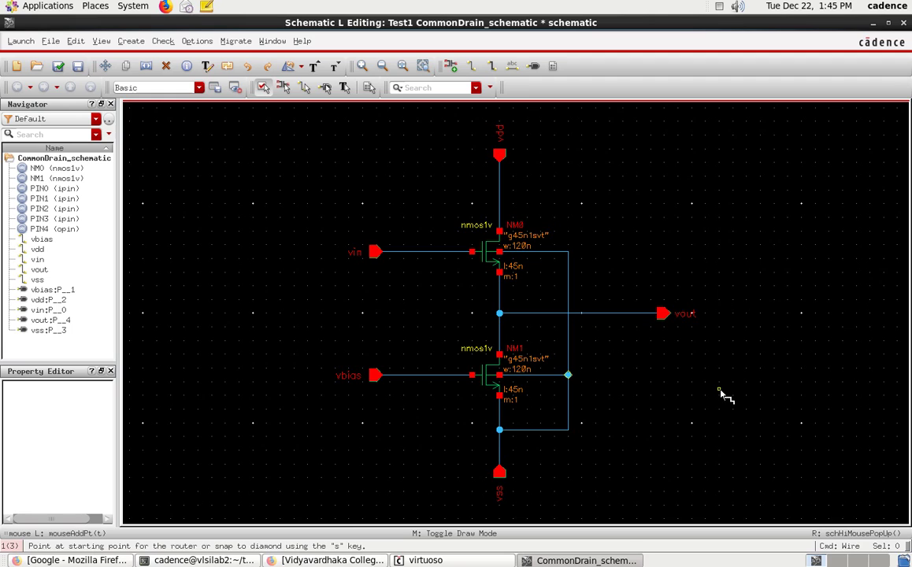
- Stop wiring and run Check and Save on CommonDrain_schematic
key("Escape")
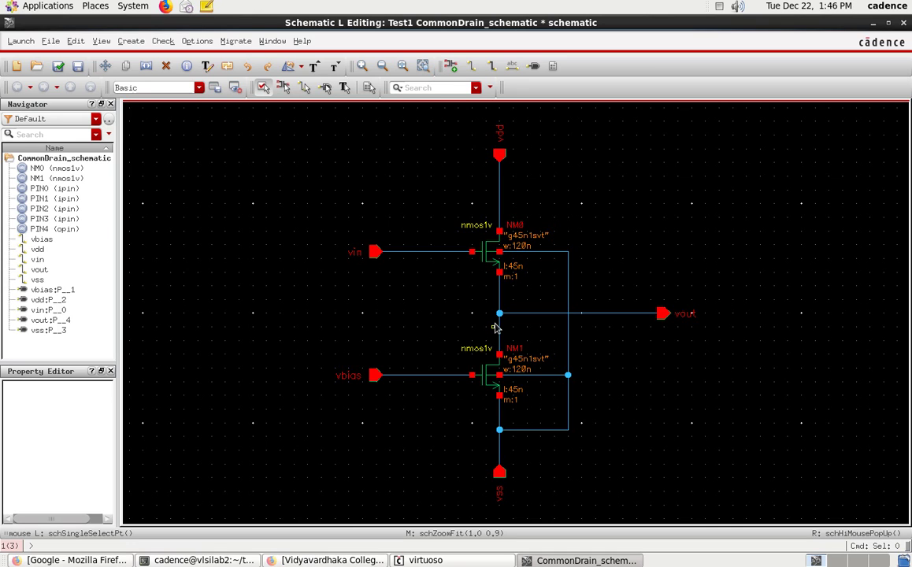
left_click(58, 67)
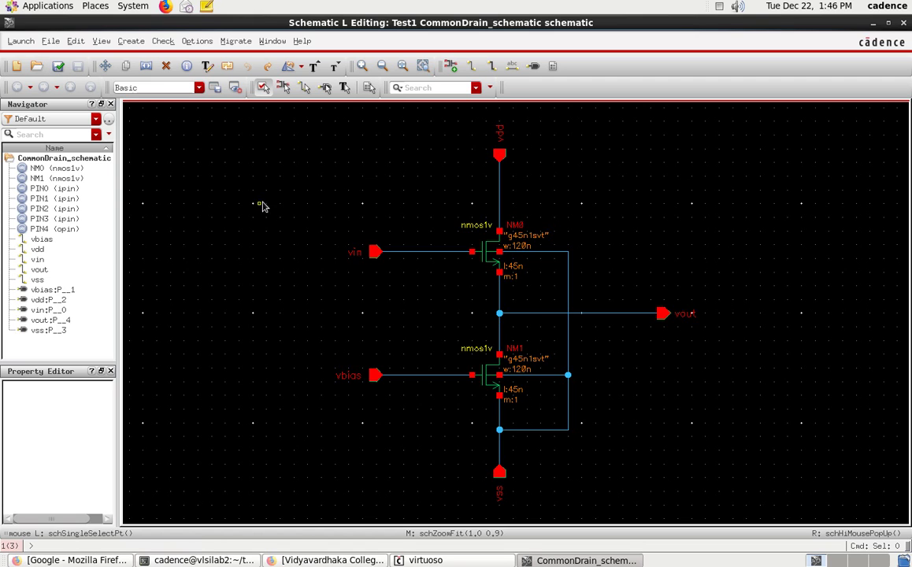
- Use Create > Cellview > From Cellview to generate a symbol view
left_click(131, 41)
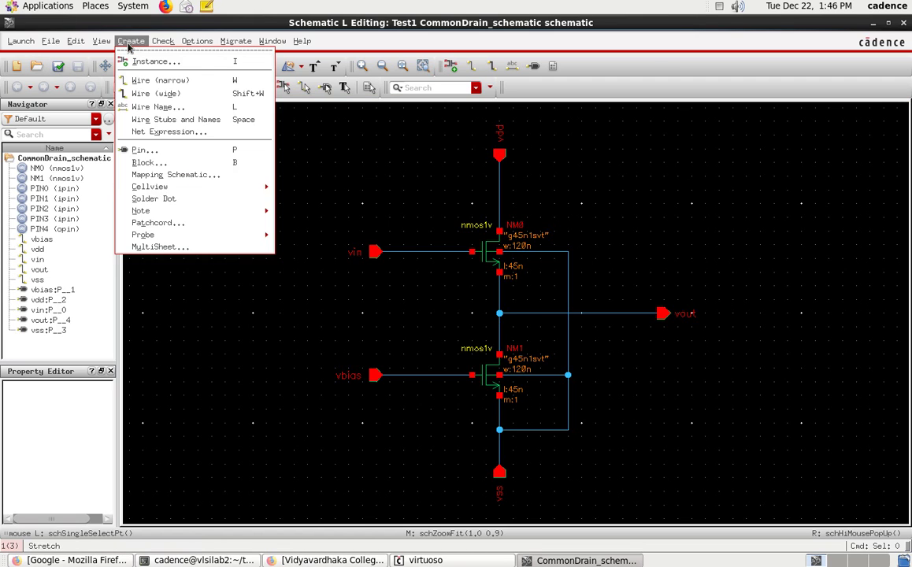
mouse_move(237, 186)
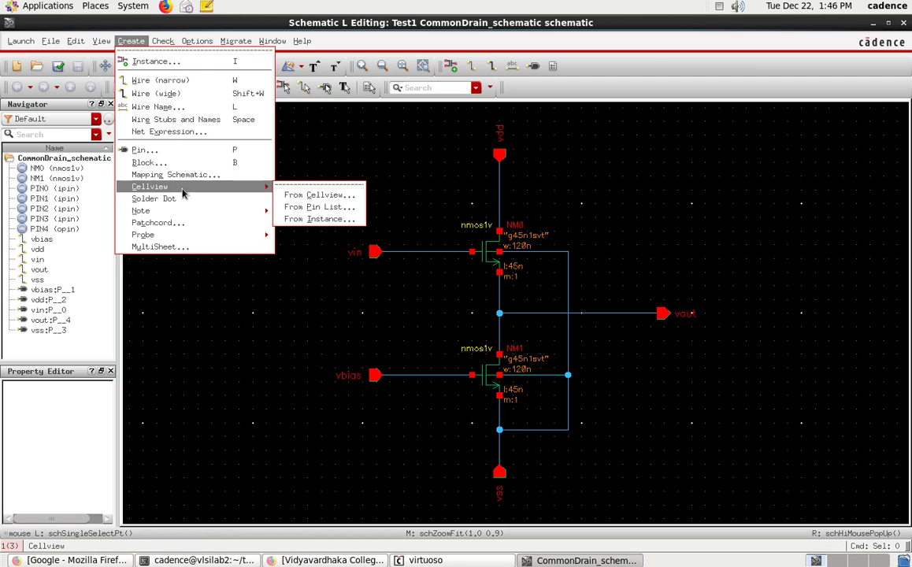
left_click(321, 196)
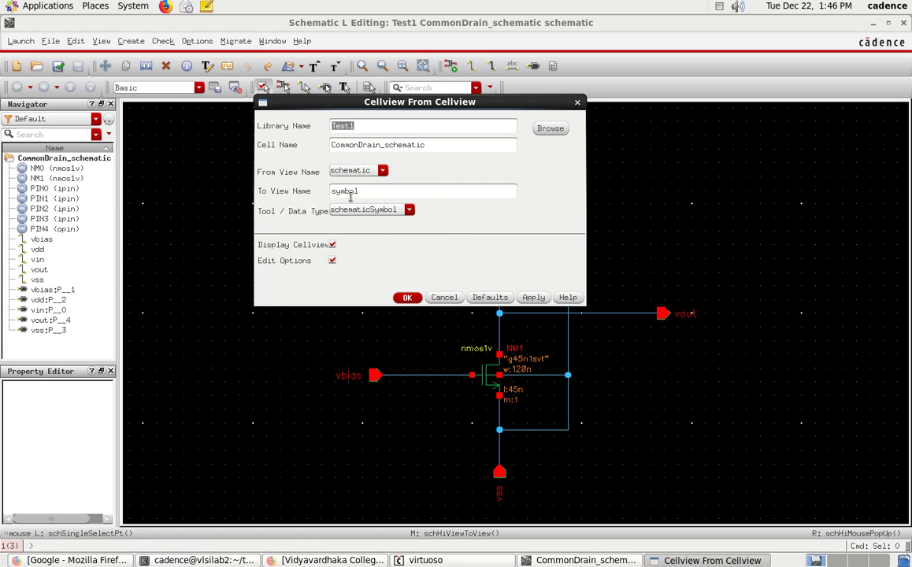
left_click(407, 297)
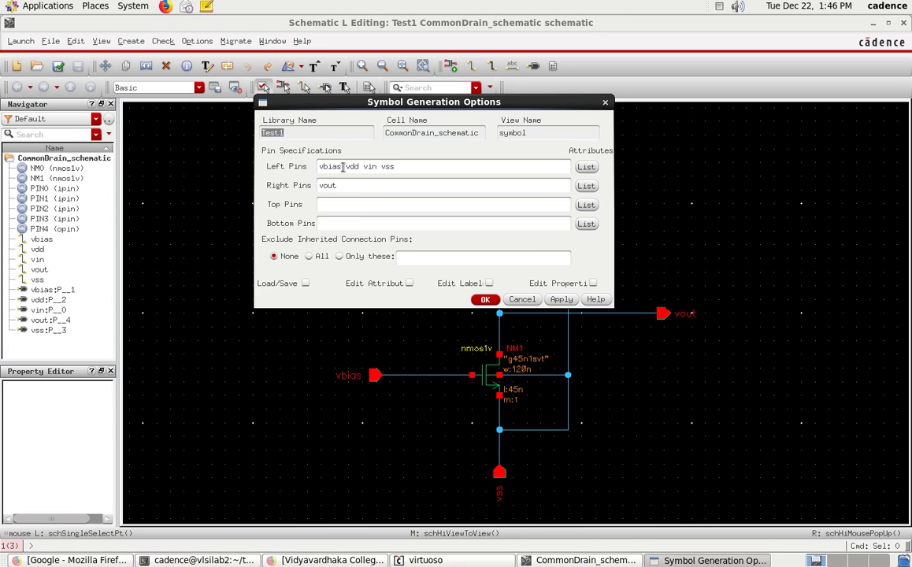
- Move vbias from the left pin list to the bottom, and vdd to the top
left_click_drag(341, 167, 319, 167)
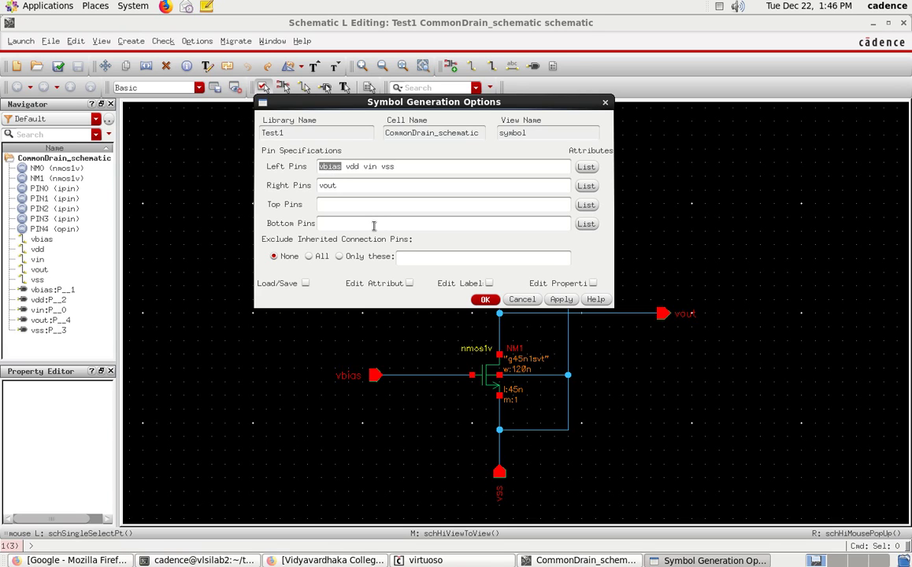
key("BackSpace")
left_click(459, 222)
type("vbias")
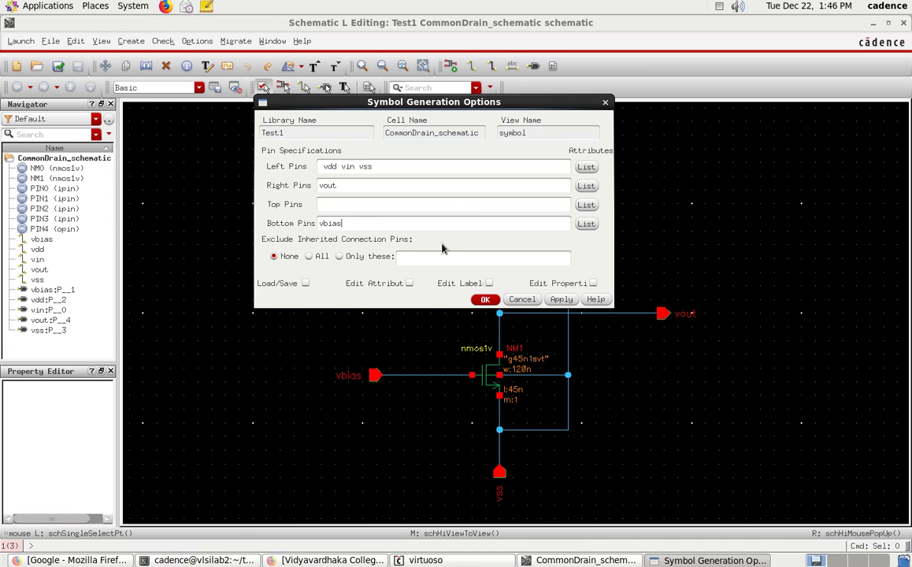
double_click(331, 167)
key("BackSpace")
left_click(350, 206)
type("vdd")
- Move vss to the bottom after vbias, leave only vin on the left, and generate the symbol
left_click_drag(345, 168, 362, 167)
key("BackSpace")
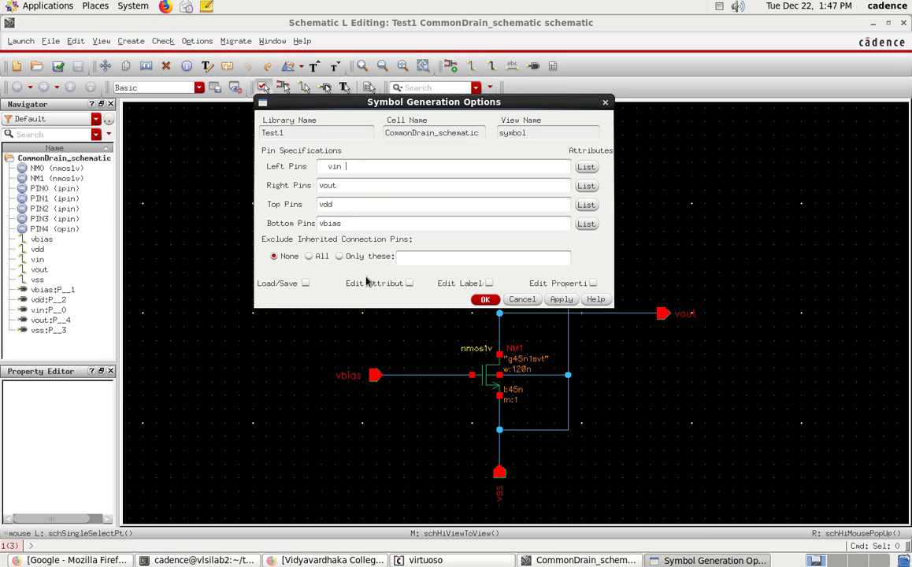
left_click(360, 224)
type("vss")
left_click_drag(328, 167, 306, 167)
key("BackSpace")
left_click(486, 299)
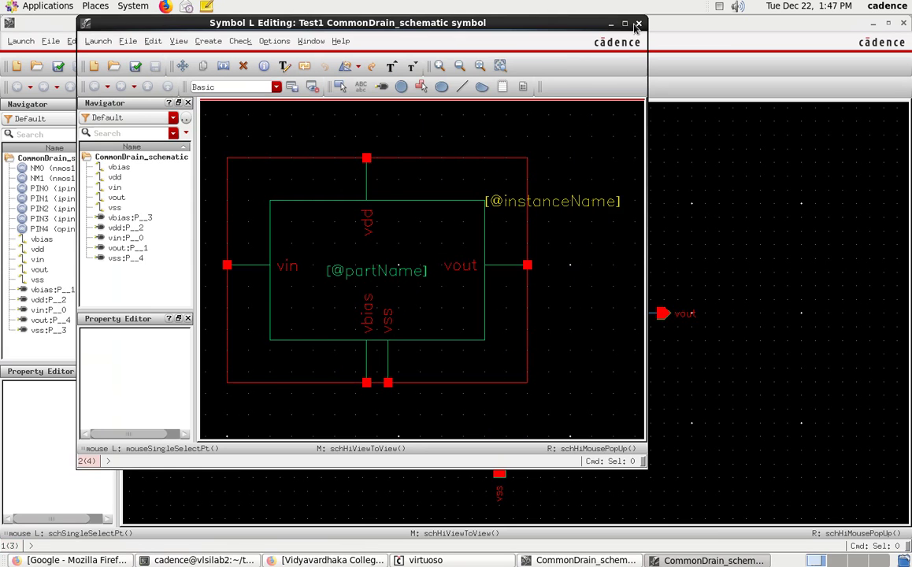
- Move the symbol editing window aside to review it, then close it
left_click_drag(403, 22, 577, 44)
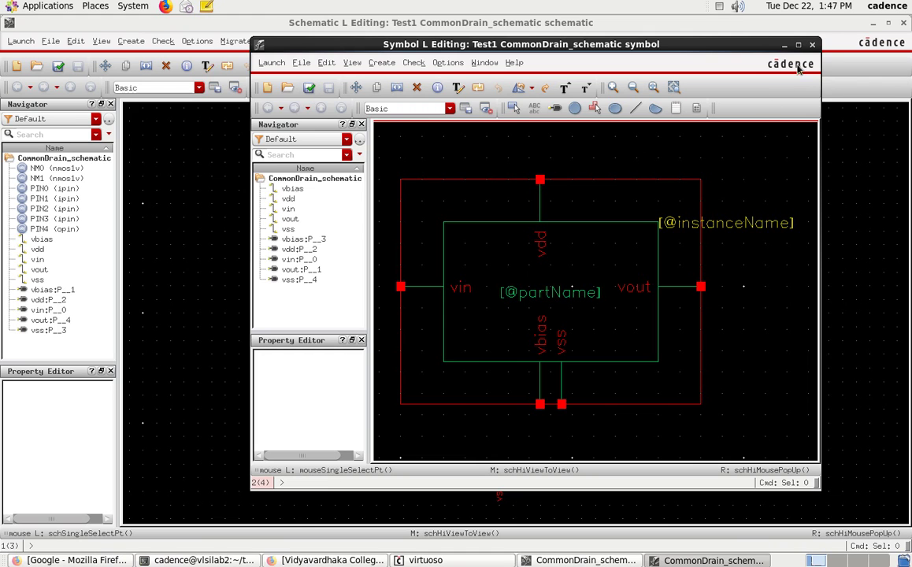
left_click(812, 44)
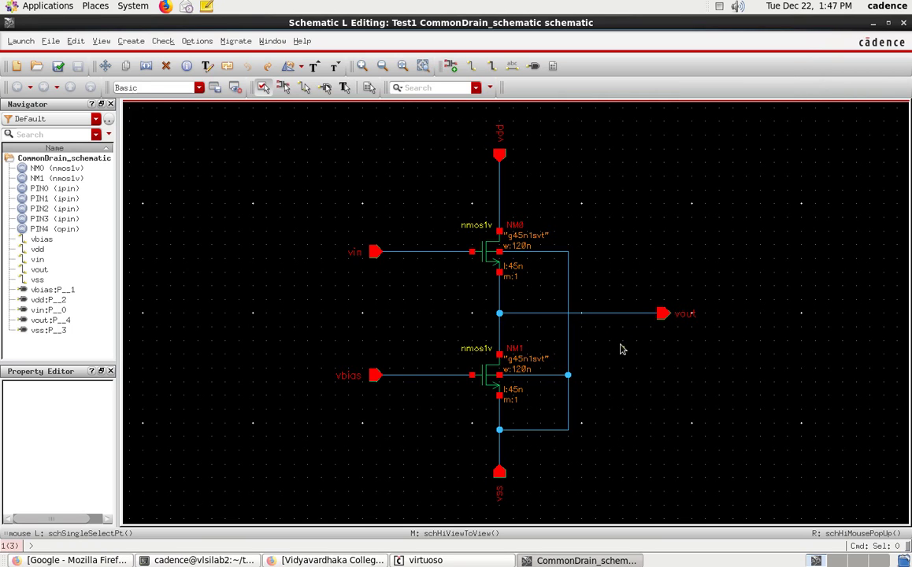
- Create a new schematic cell CommonDrain_test in Test1 via File > New
left_click(50, 41)
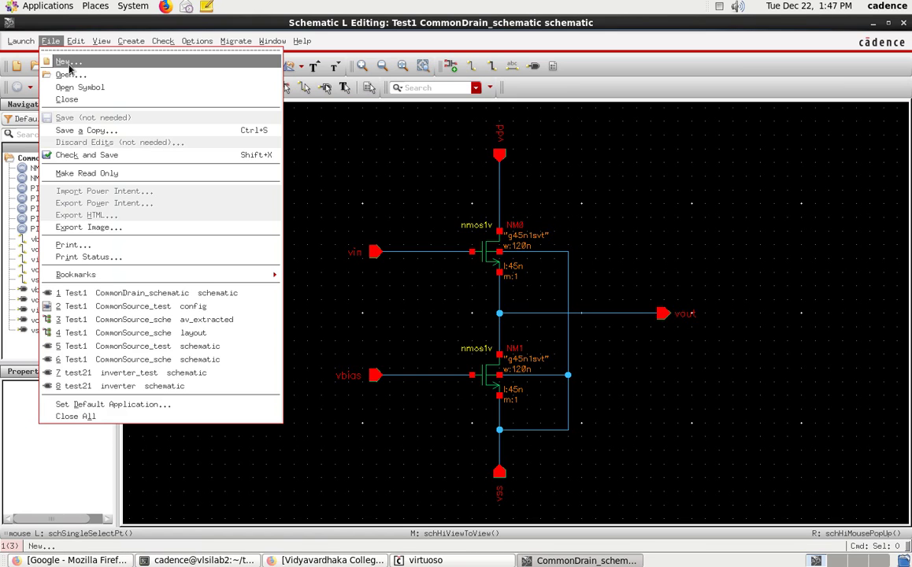
left_click(69, 63)
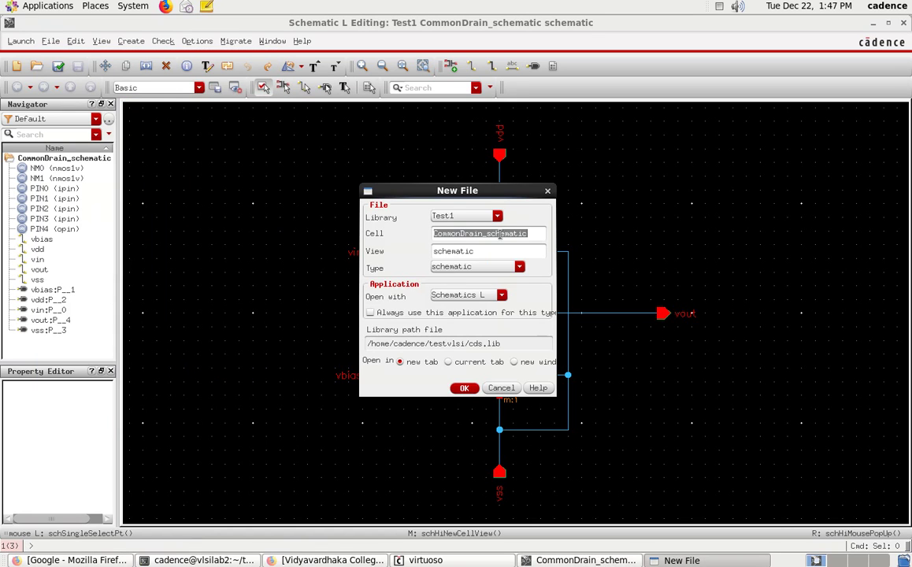
left_click(534, 236)
key("BackSpace")
key("BackSpace")
key("BackSpace")
key("BackSpace")
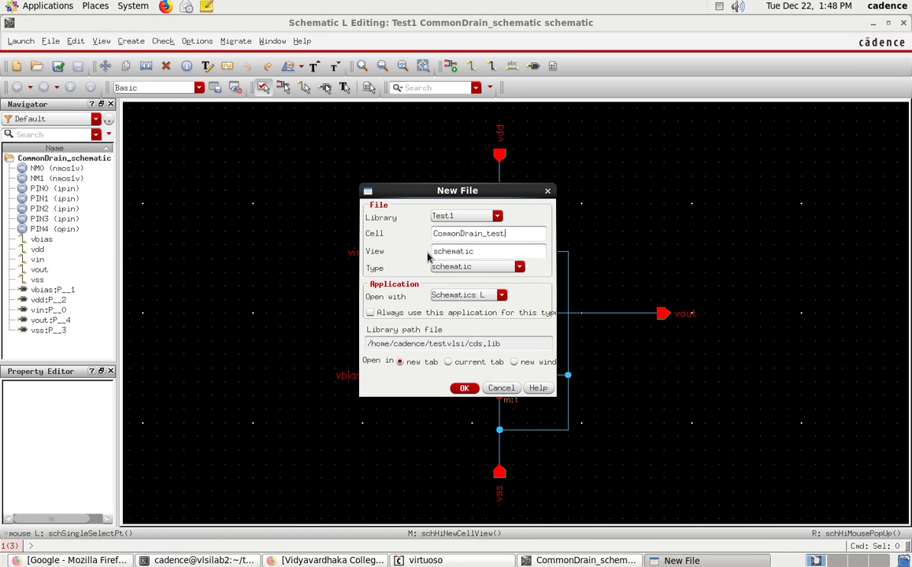
left_click(466, 390)
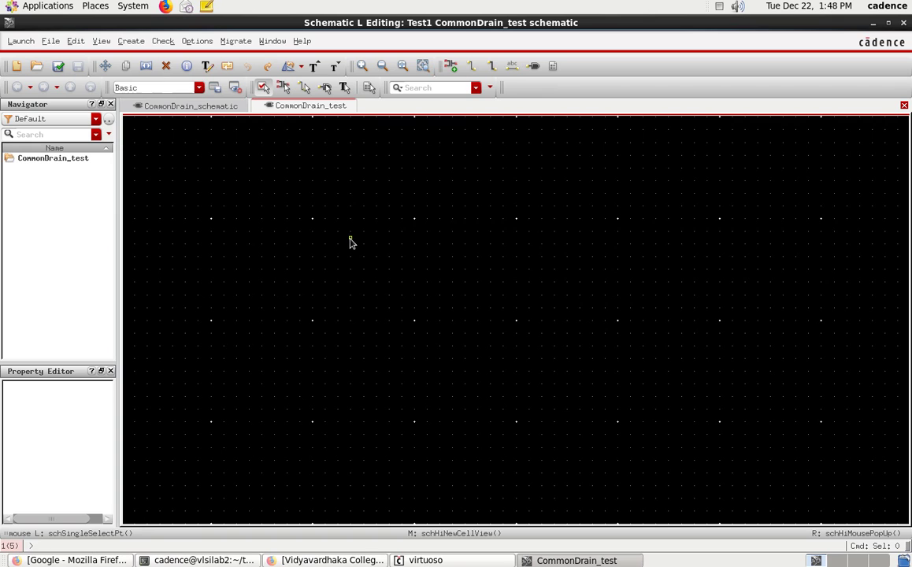
- Place Test1's CommonDrain_schematic symbol as instance I0 near the canvas centre, then review its transistor-level schematic
key("i")
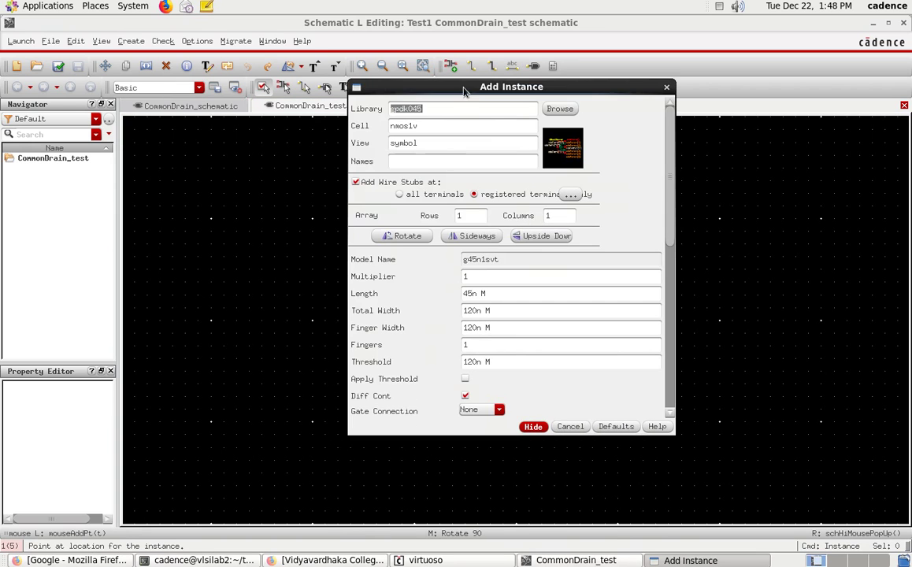
left_click(565, 111)
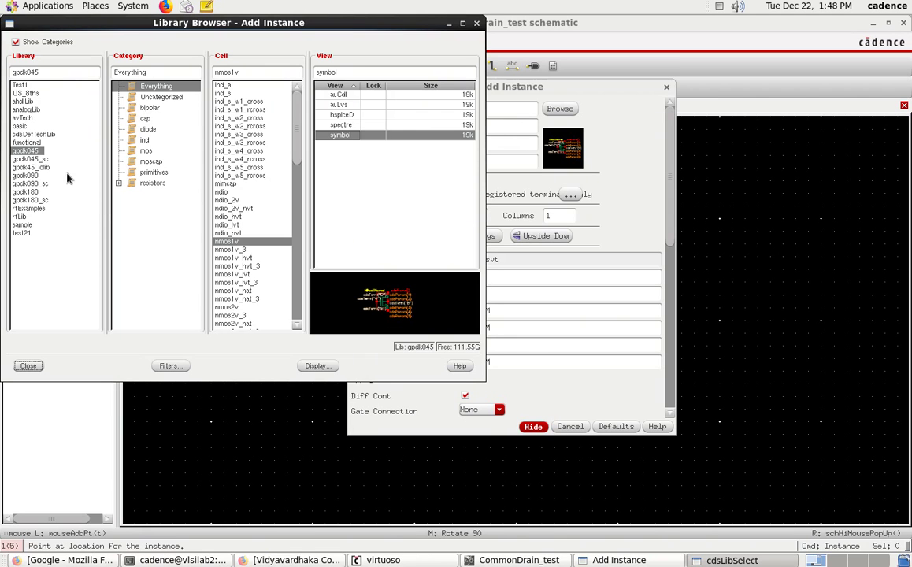
left_click(20, 85)
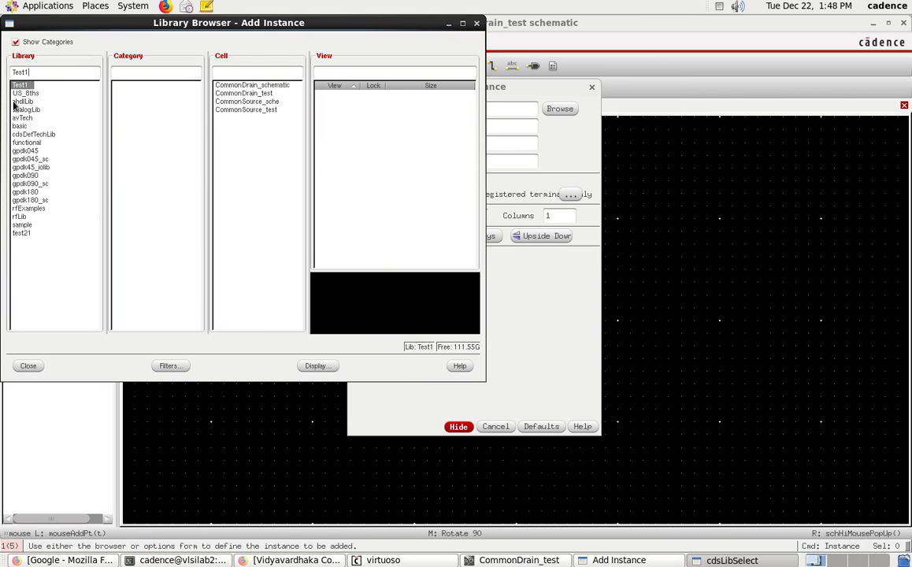
left_click(248, 86)
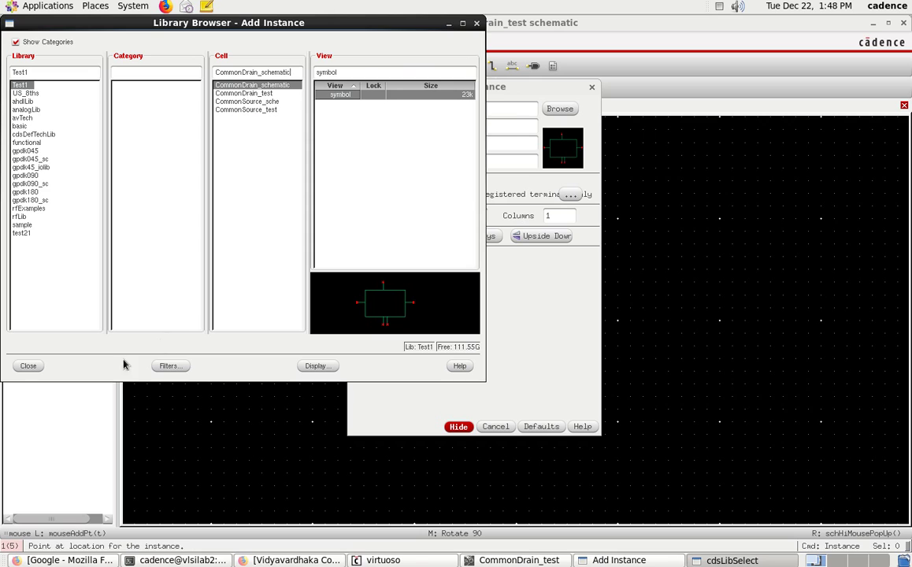
left_click(29, 366)
left_click(458, 427)
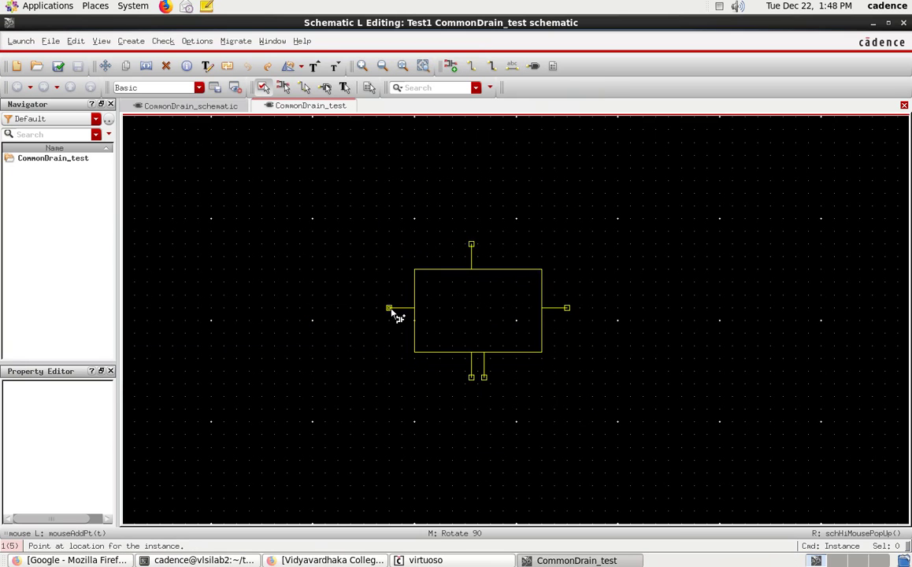
left_click(391, 317)
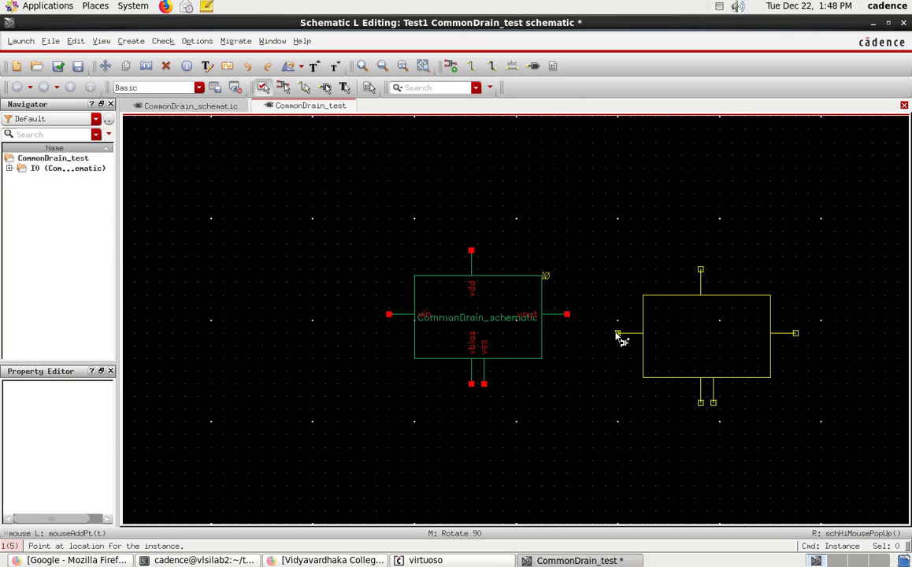
key("Escape")
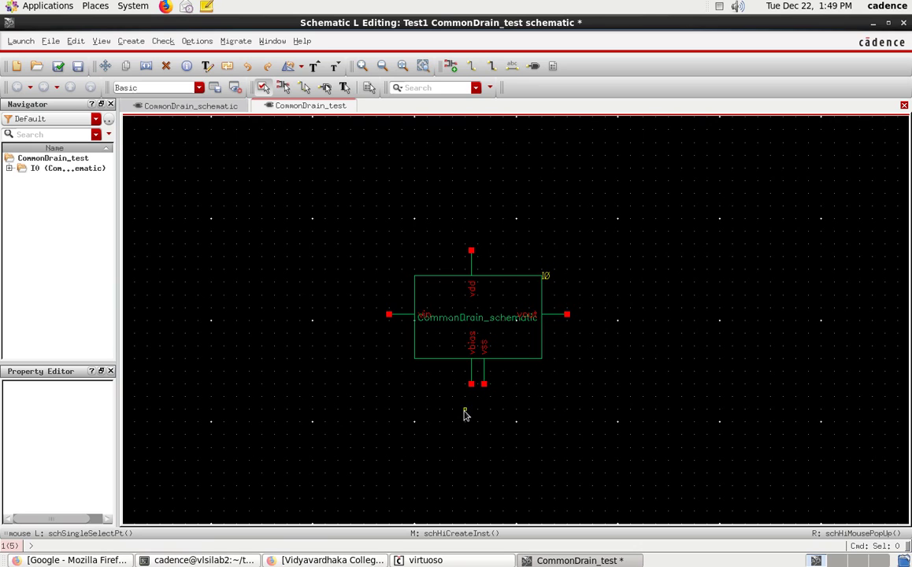
left_click(170, 106)
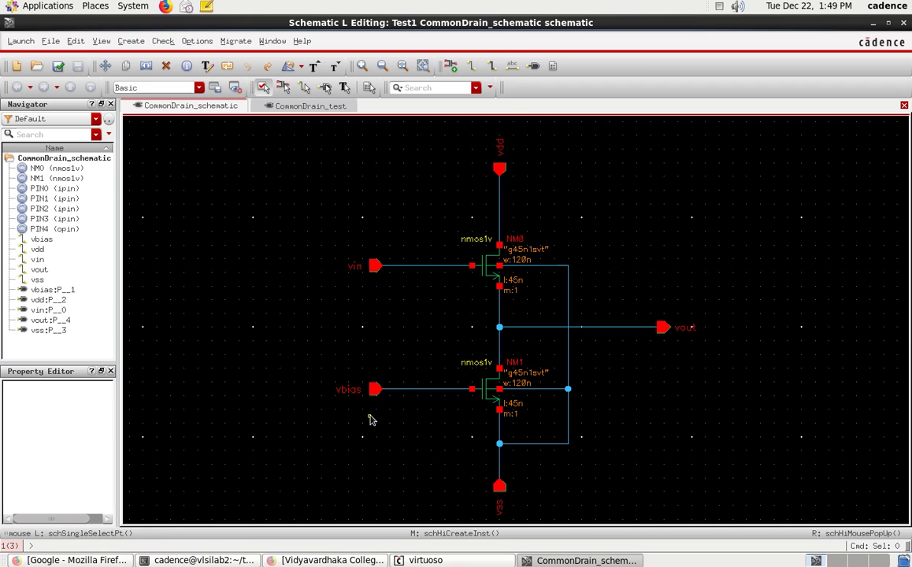
left_click(287, 107)
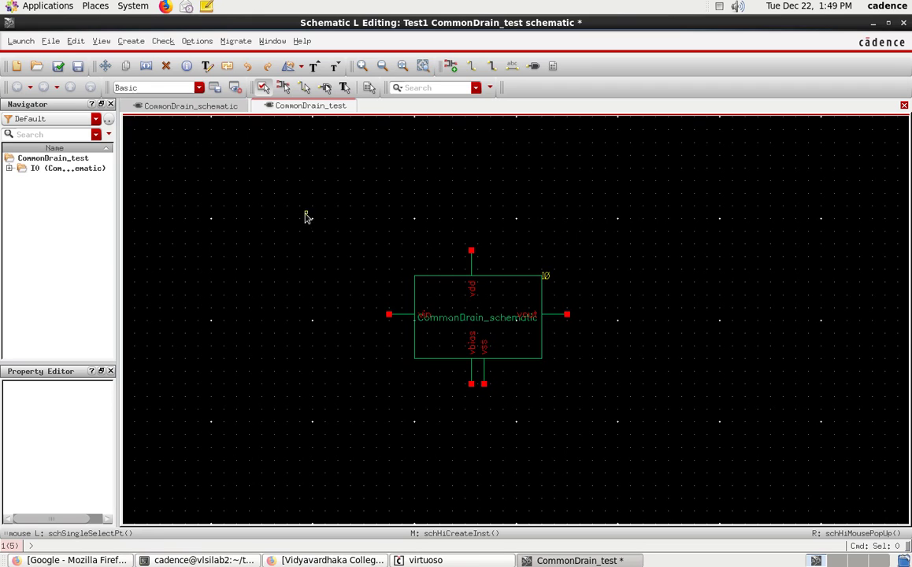
- Place analogLib vdc source V0 with a 5 V DC voltage above instance I0
key("i")
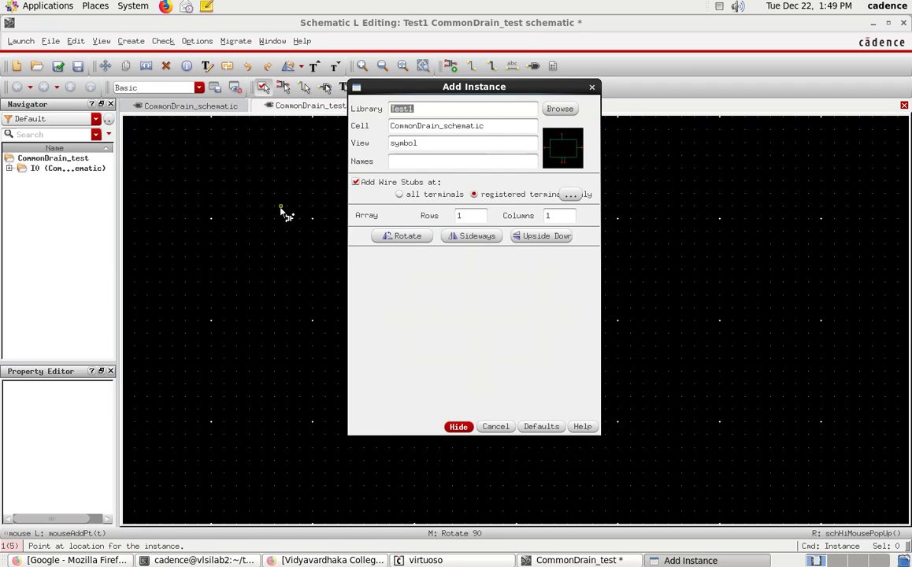
left_click(562, 110)
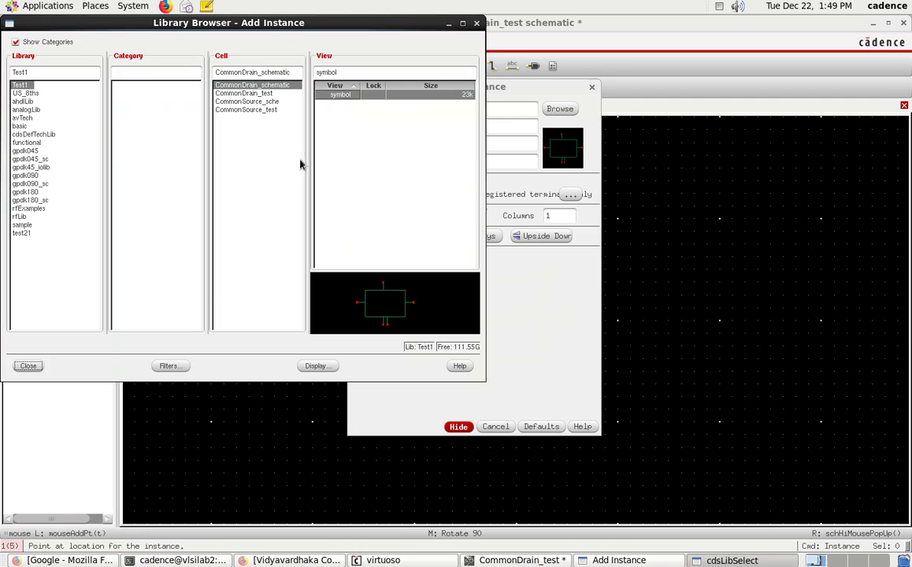
left_click(27, 110)
left_click(255, 74)
type("vdc")
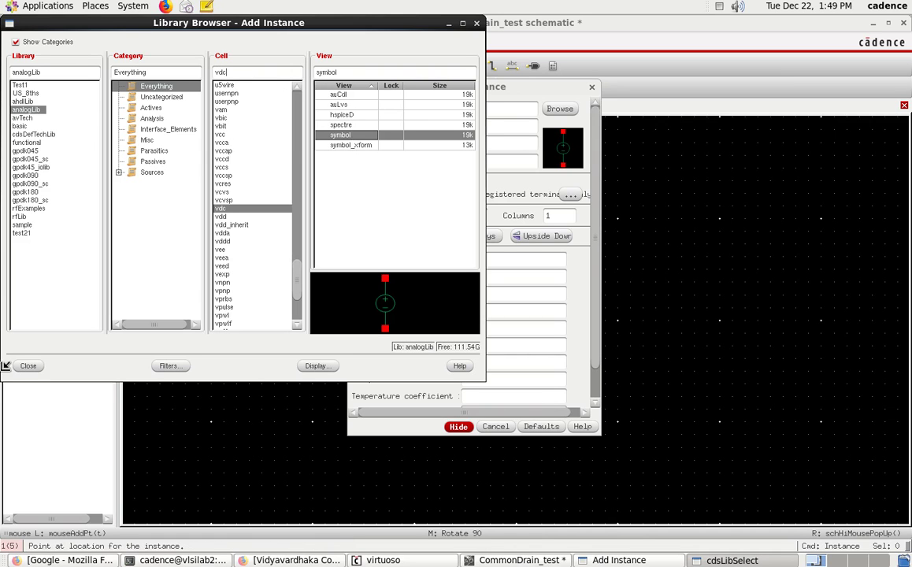
left_click(28, 365)
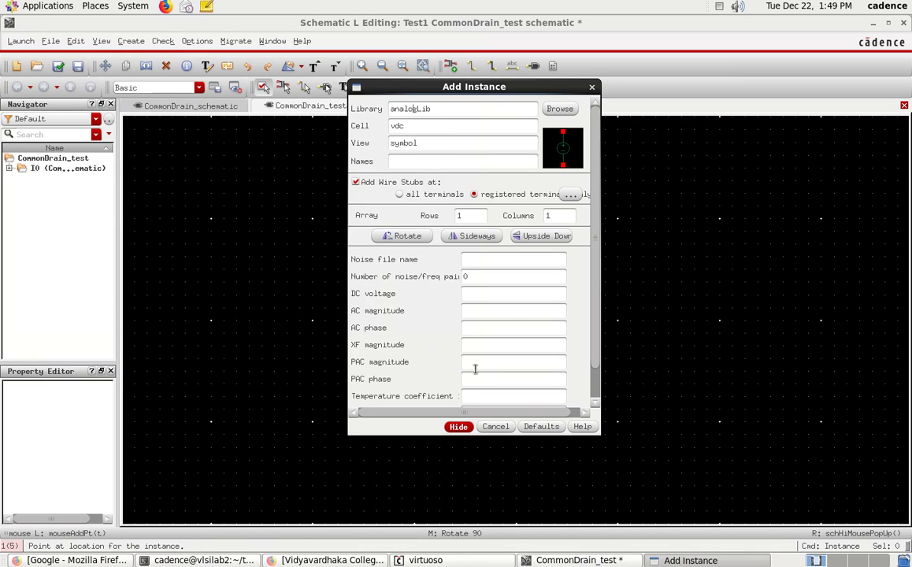
left_click(475, 296)
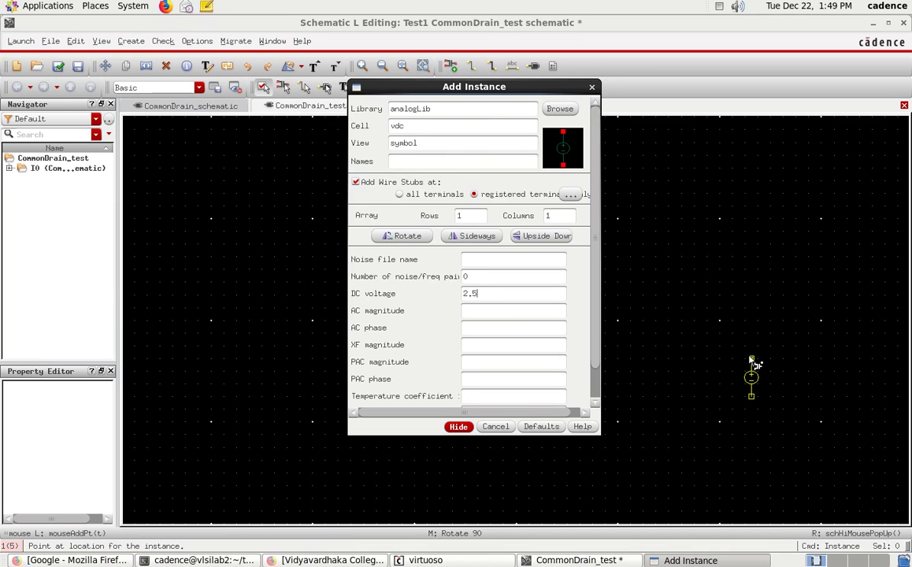
double_click(475, 294)
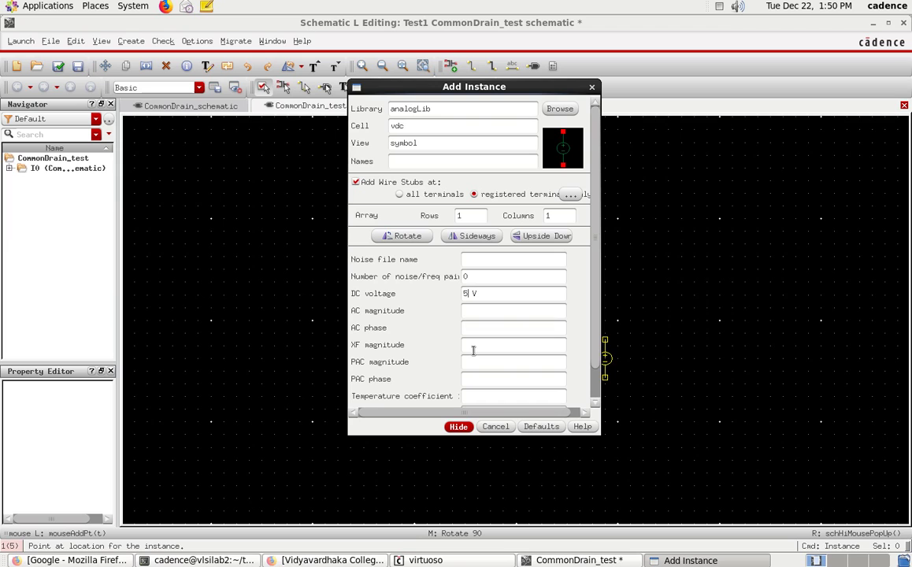
left_click(460, 427)
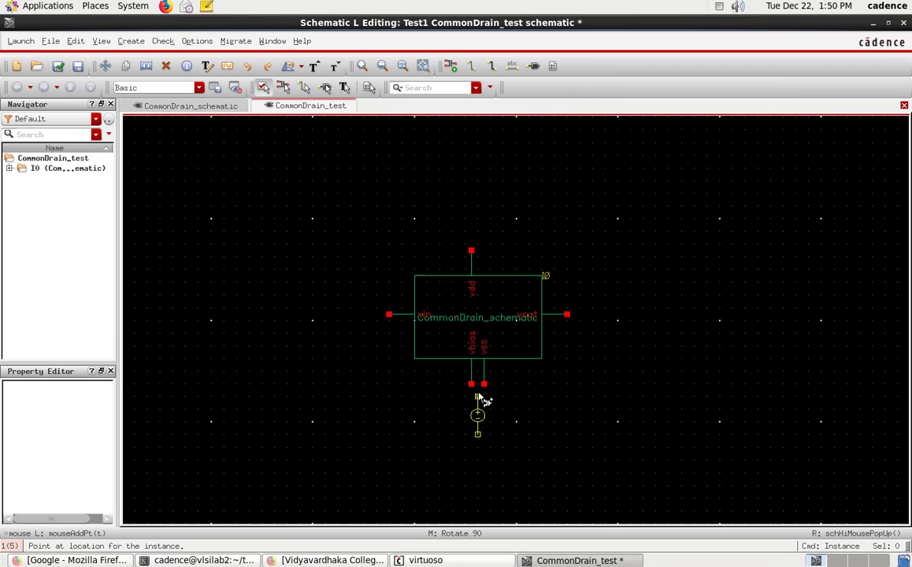
left_click(502, 175)
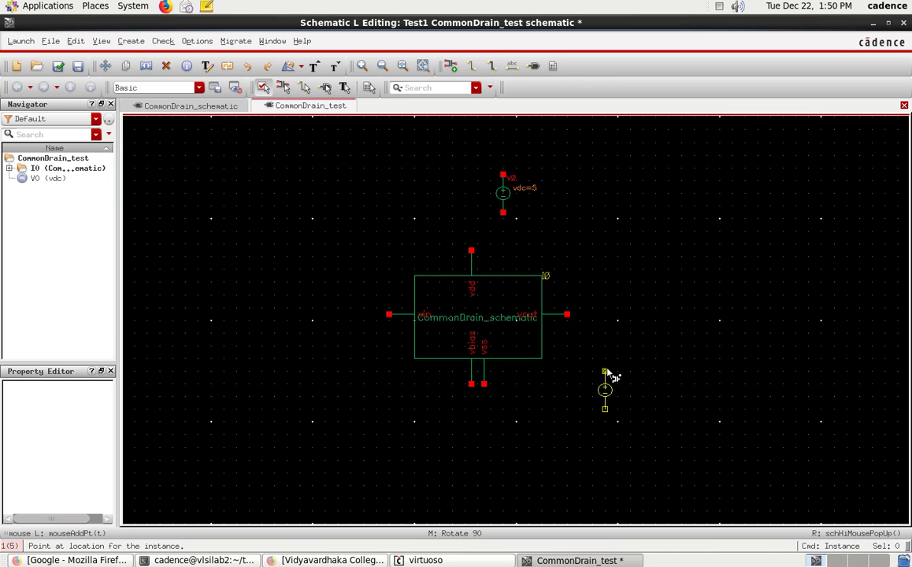
- Place vdc source V1 at -5 V below the amplifier block
key("F3")
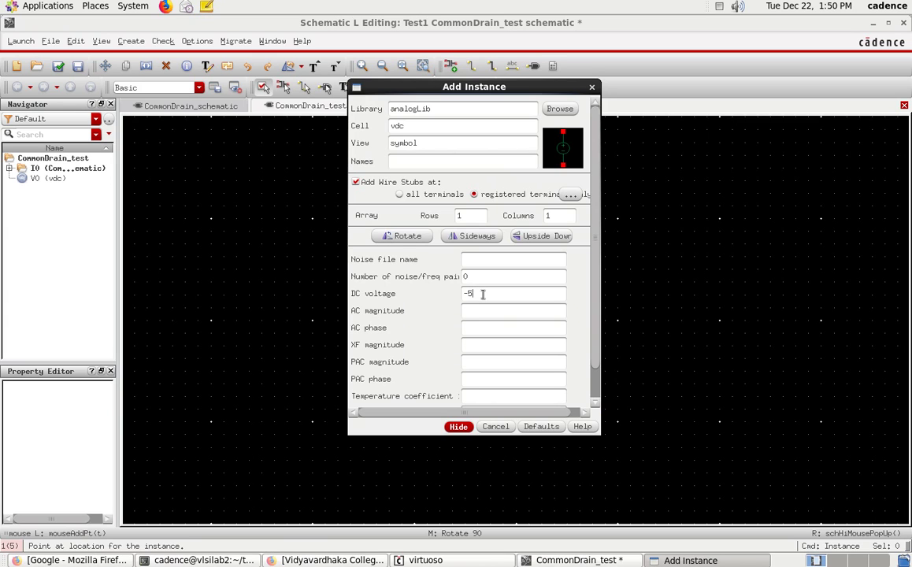
left_click(458, 428)
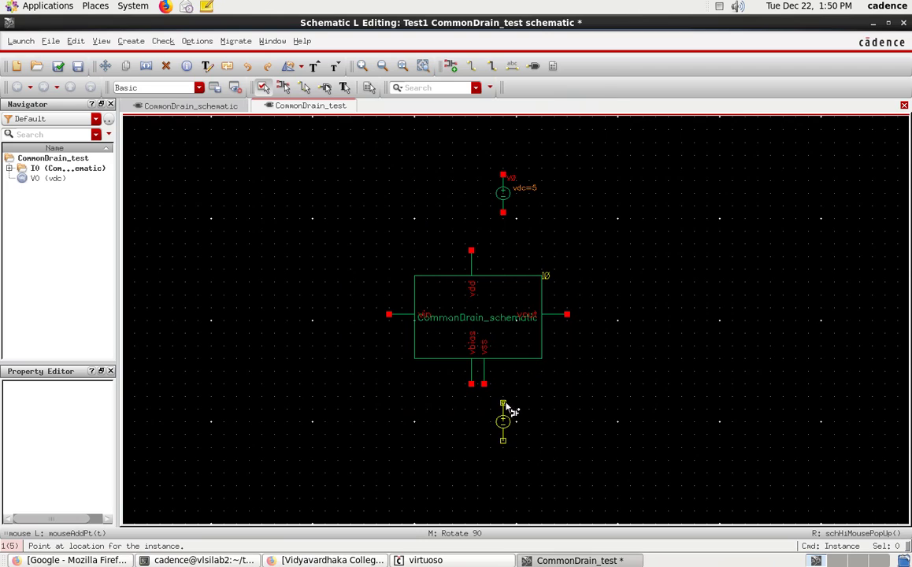
left_click(516, 397)
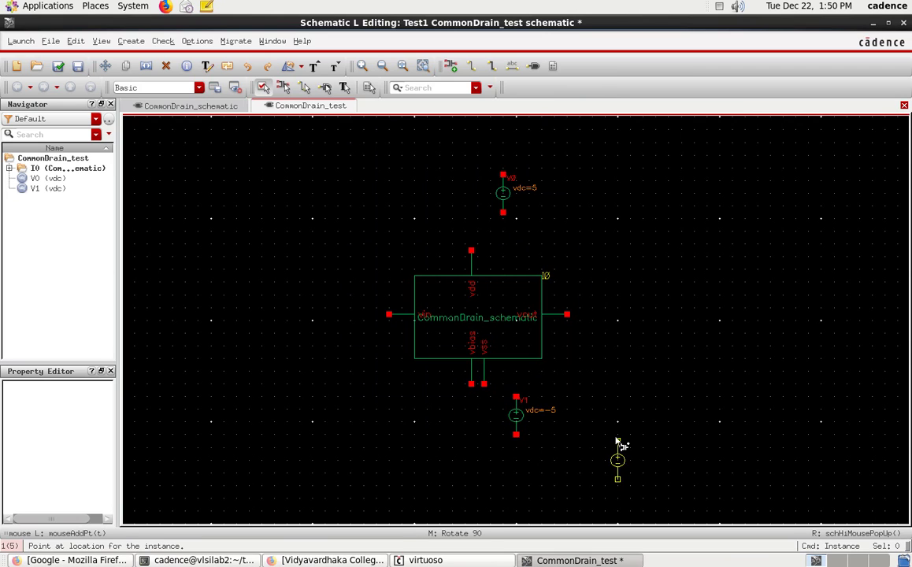
key("Escape")
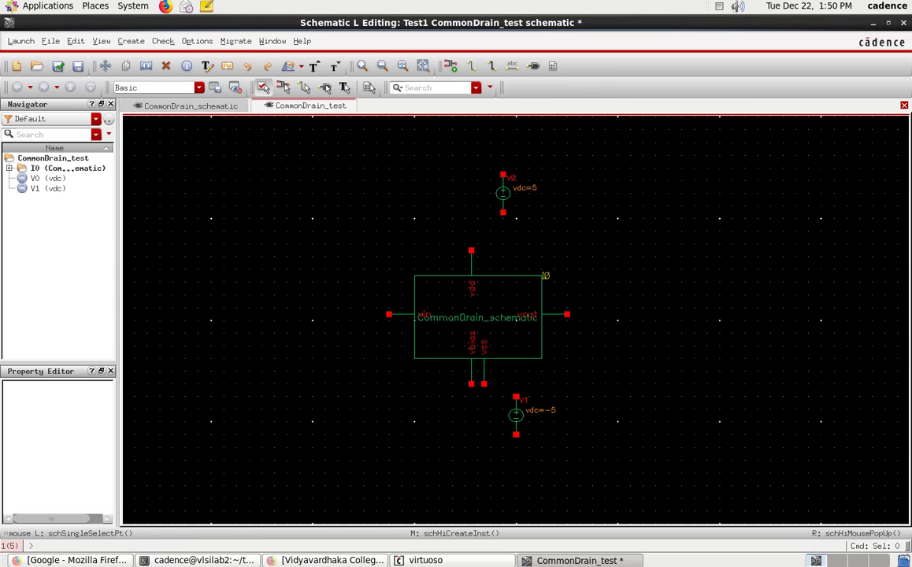
- Place vdc source V2 at 1.1 V to the left of V1
key("i")
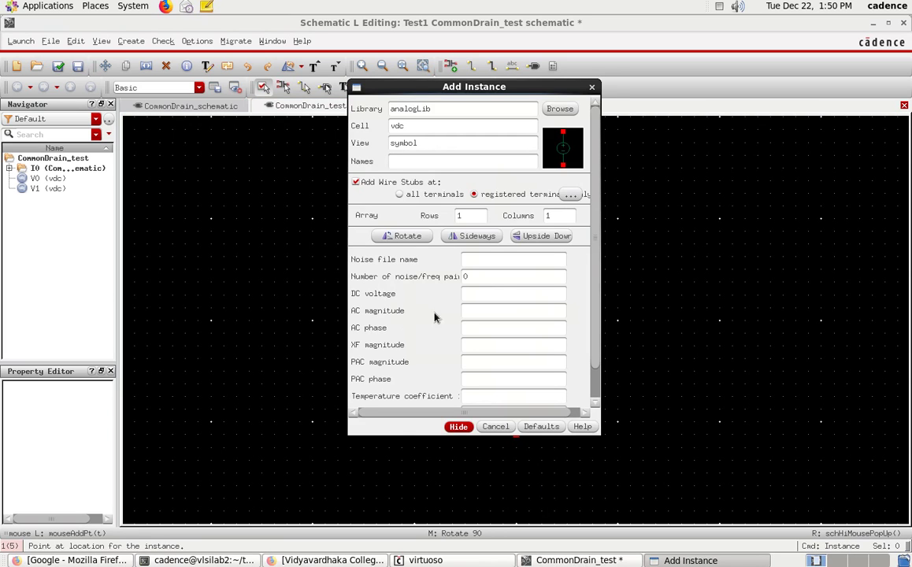
left_click(490, 294)
type("1.1 V")
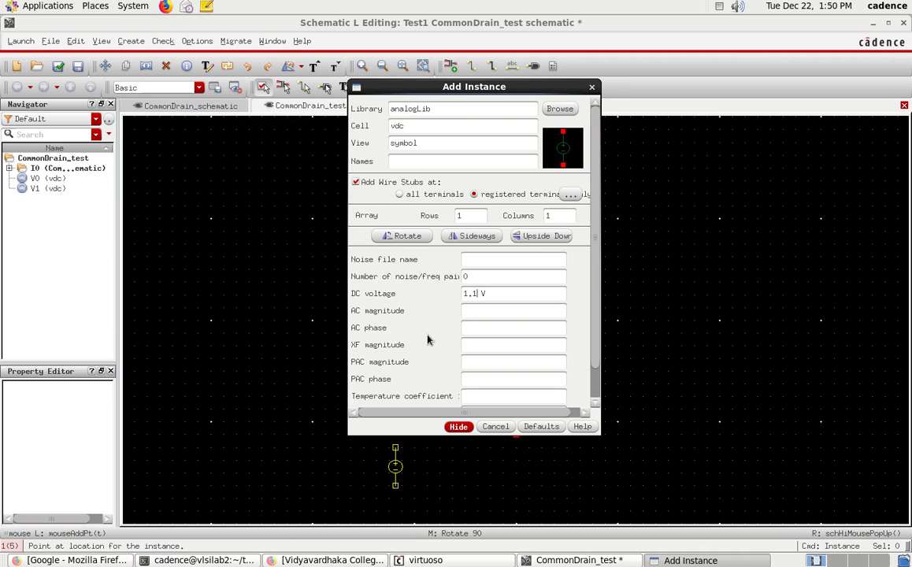
left_click(457, 426)
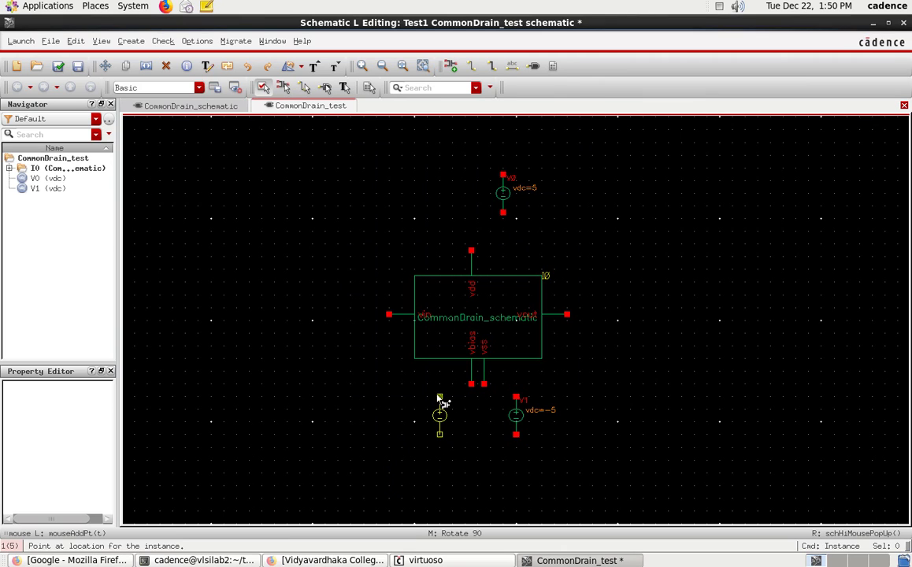
left_click(439, 399)
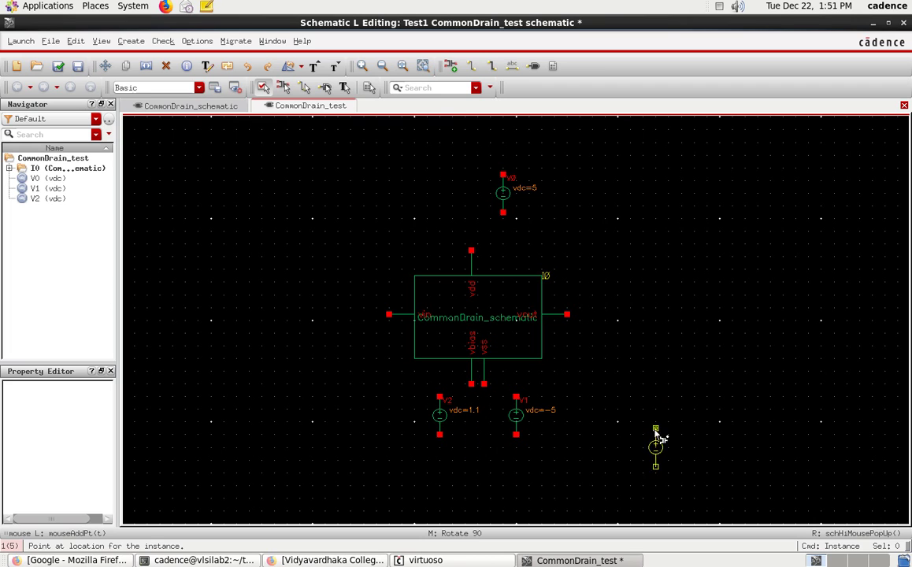
key("Escape")
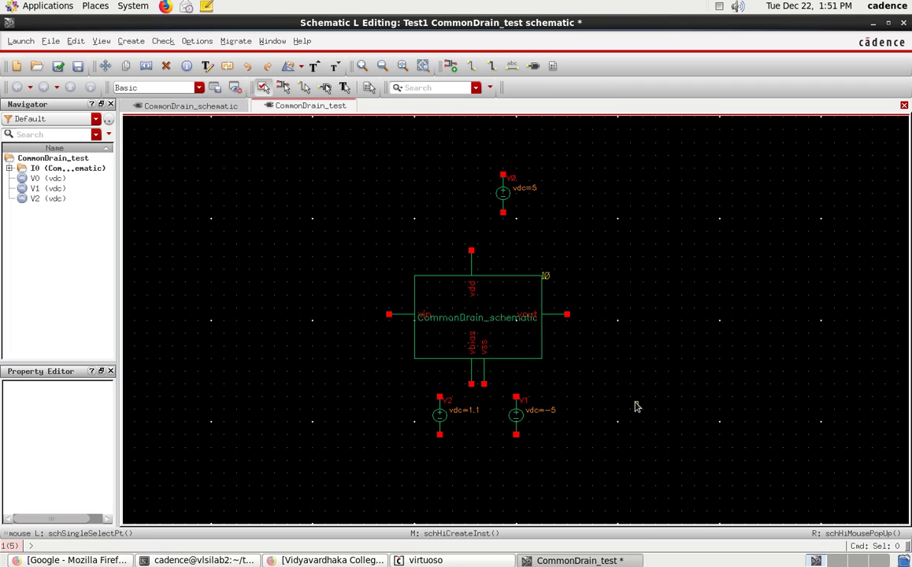
- Choose analogLib's vsin cell, symbol view, as the next instance to place
key("i")
left_click_drag(411, 85, 672, 112)
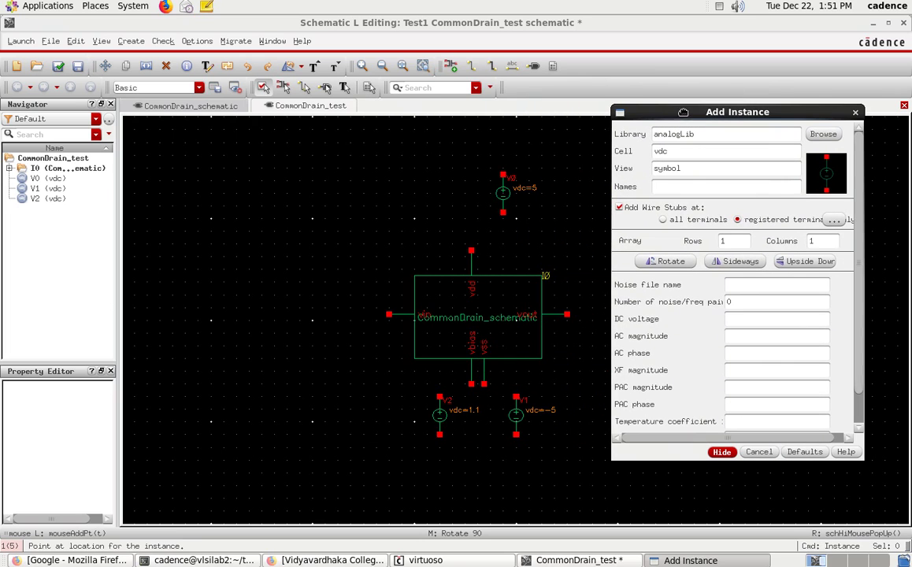
left_click(823, 135)
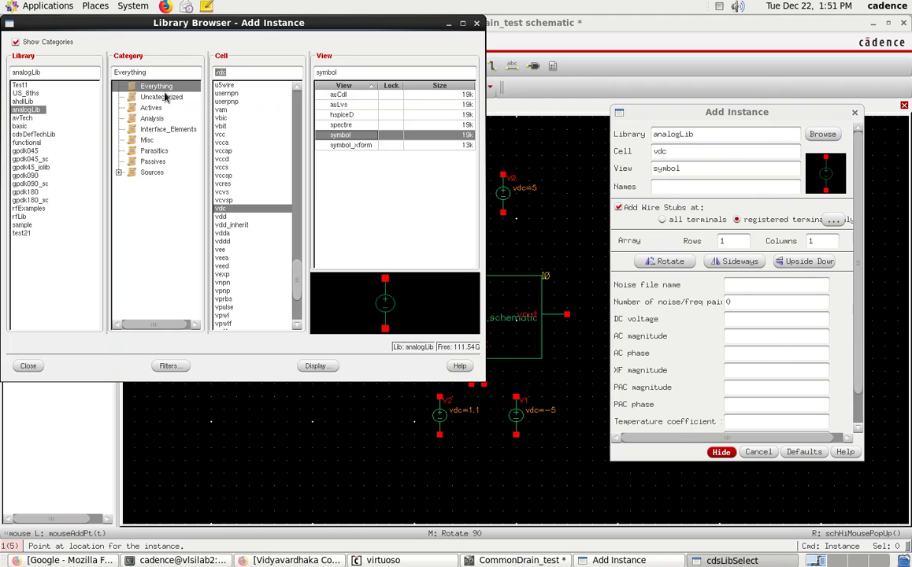
type("s")
type("vsin")
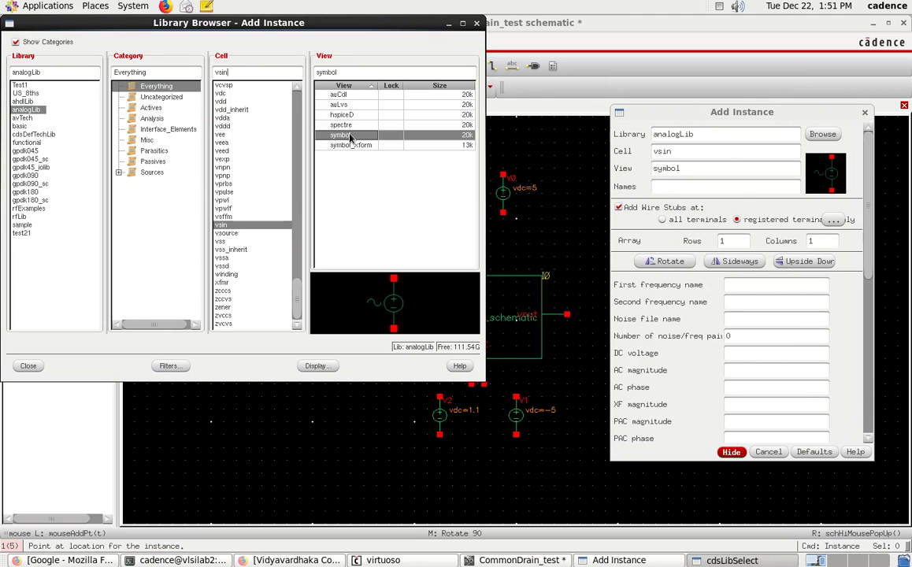
left_click(29, 365)
left_click_drag(794, 113, 676, 36)
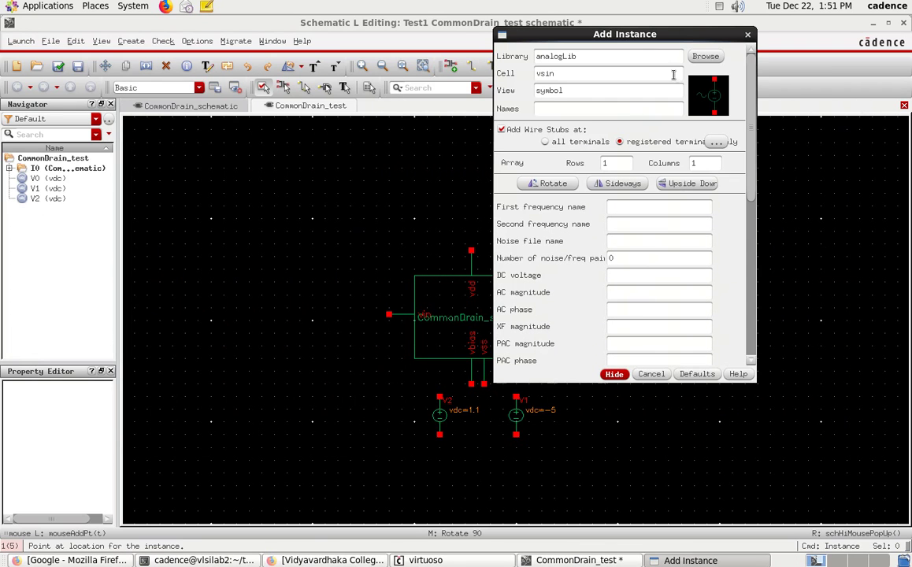
- Place sine source V3 left of I0 with 1 V AC magnitude, 5m amplitude and 1K frequency
left_click_drag(660, 377, 659, 486)
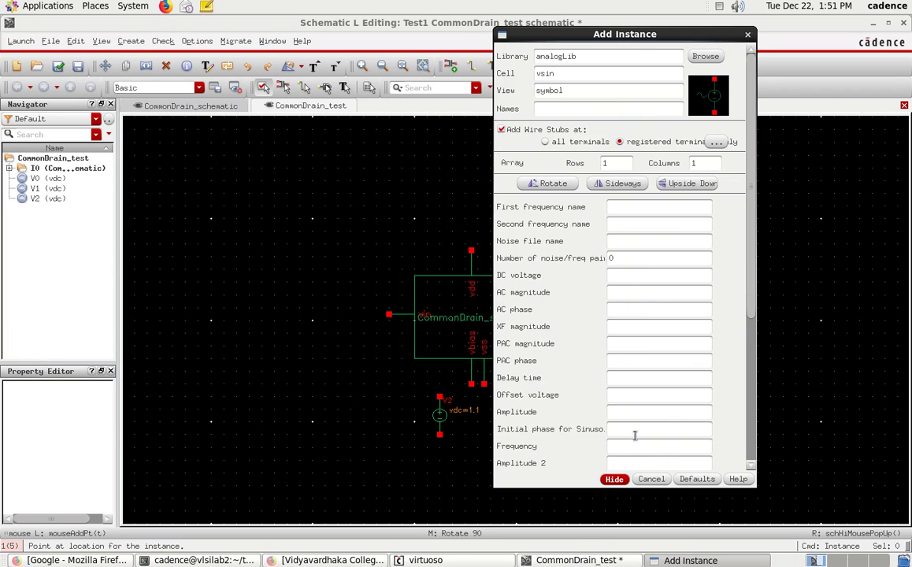
left_click(613, 293)
type("1 V")
left_click(641, 413)
left_click(632, 444)
left_click(614, 479)
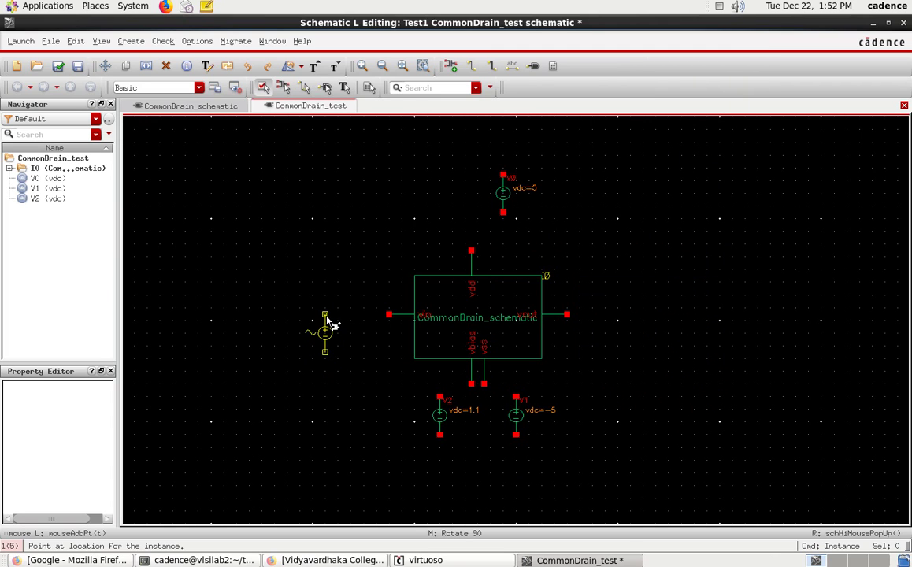
left_click(325, 317)
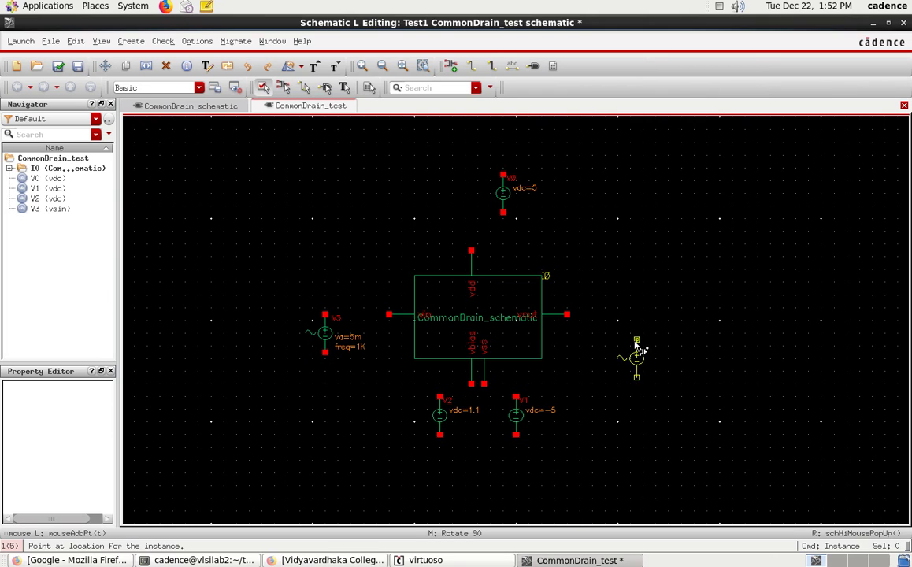
key("Escape")
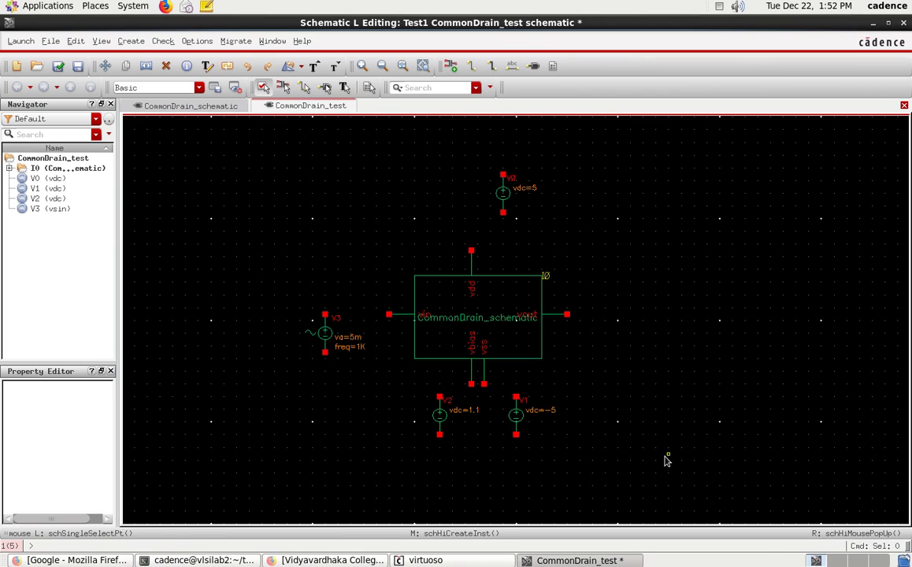
- Add output pin vout to the right of the CommonDrain block
key("p")
left_click(627, 229)
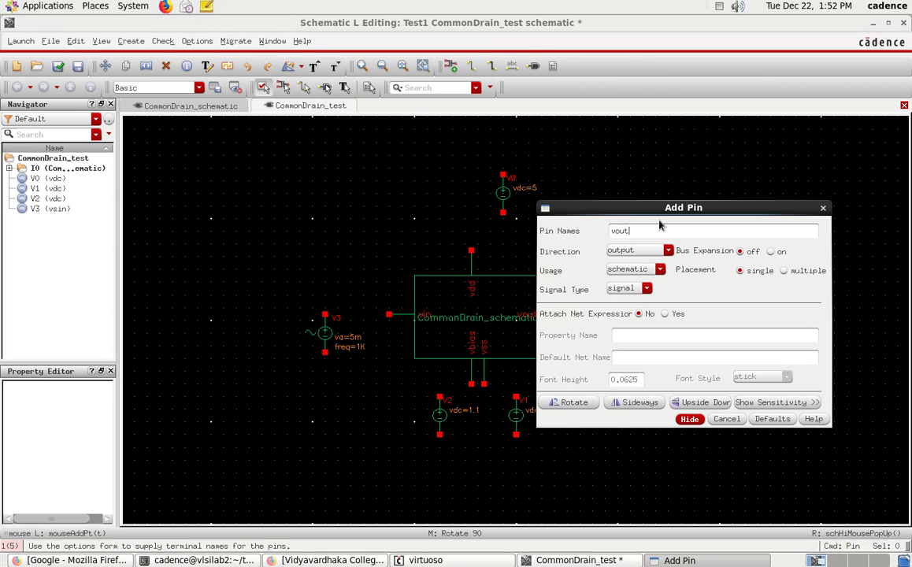
left_click(690, 419)
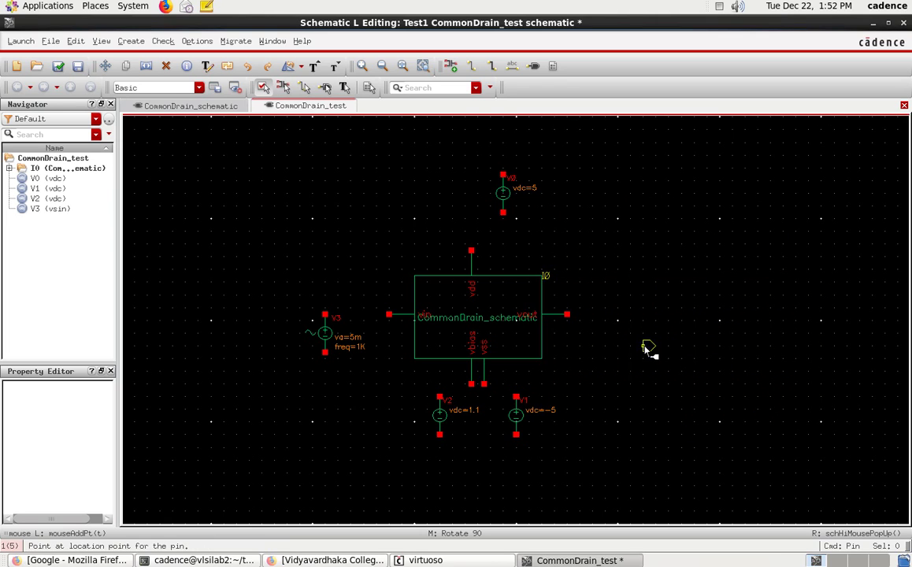
left_click(638, 316)
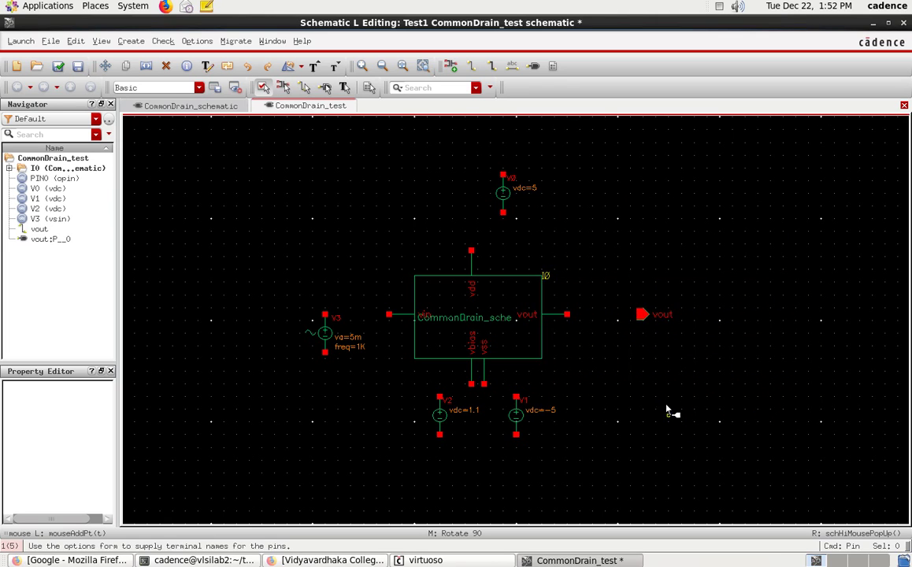
key("Escape")
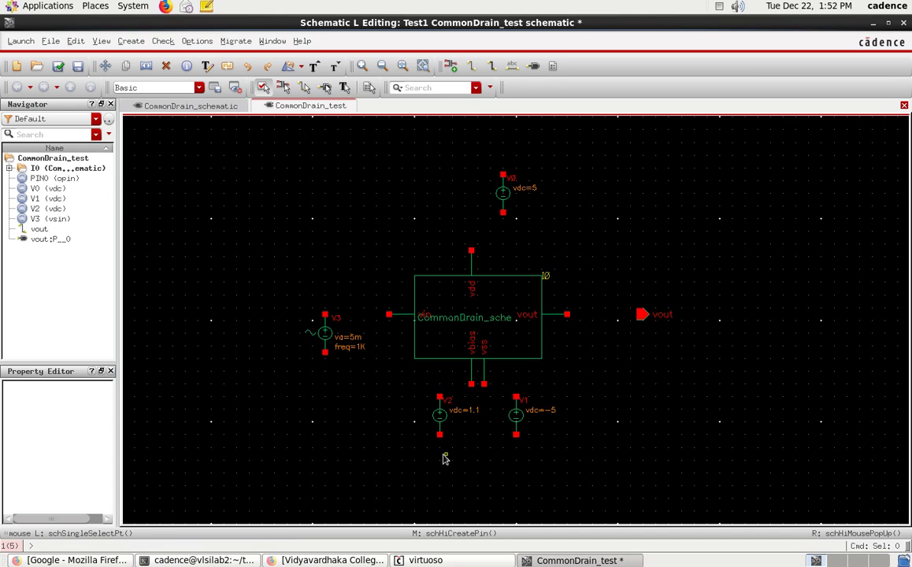
- Stretch the 5 V source V0 slightly upward
left_click_drag(484, 160, 533, 229)
key("s")
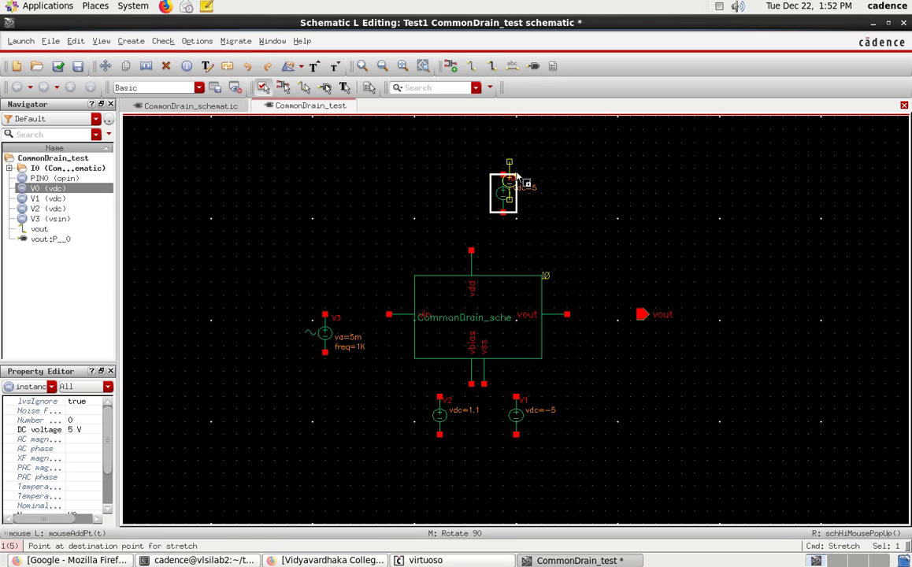
left_click(510, 170)
key("Escape")
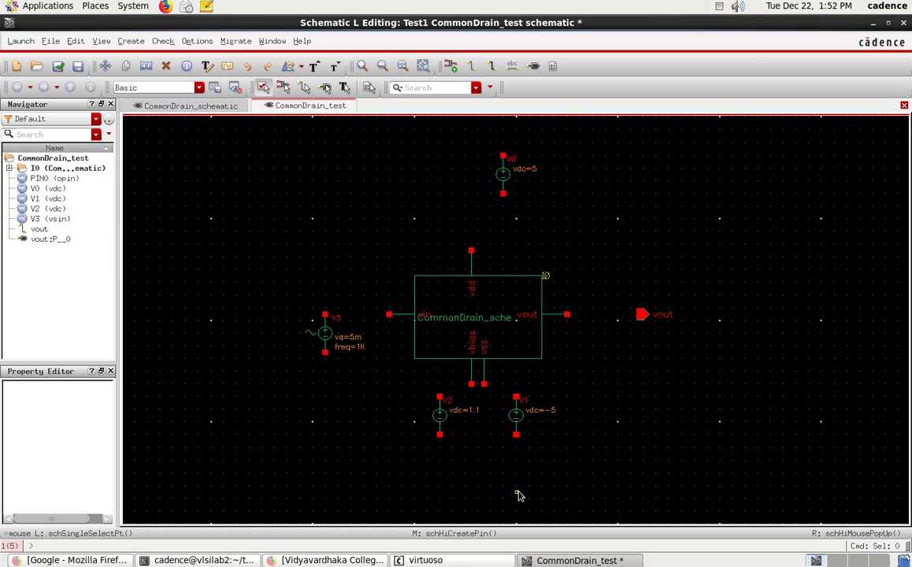
- Attach analogLib gnd symbols to the bottom terminals of V2, V1, V0 and V3
key("i")
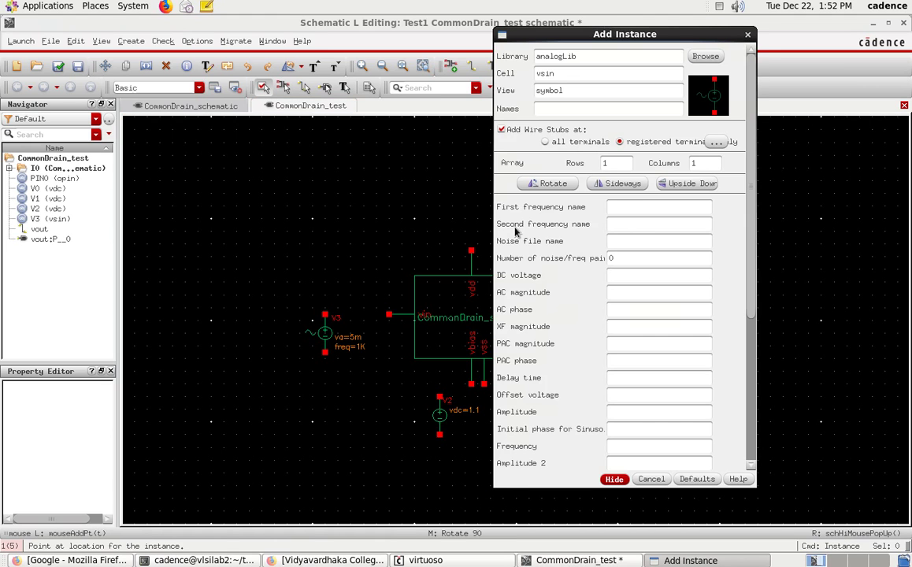
left_click(705, 56)
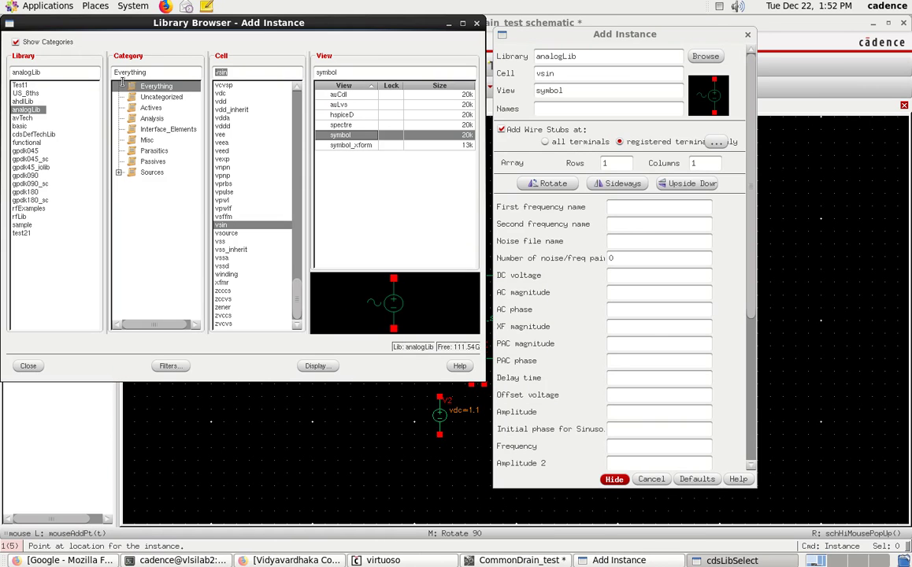
type("gnd")
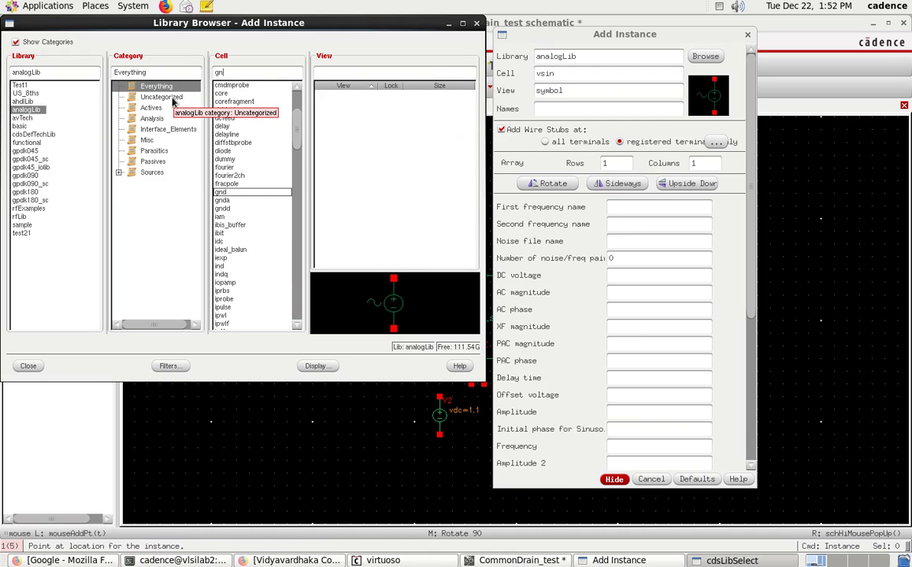
left_click(29, 365)
left_click(604, 479)
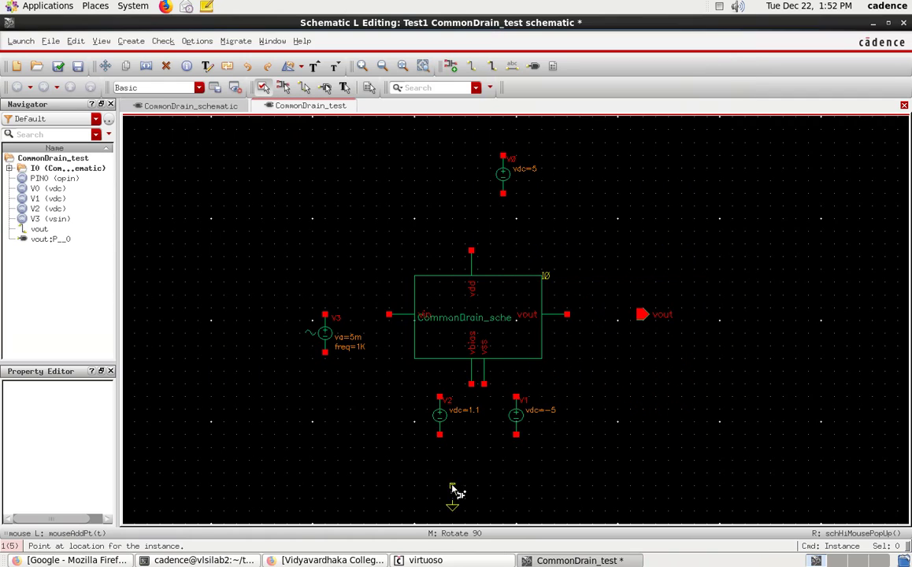
left_click(439, 438)
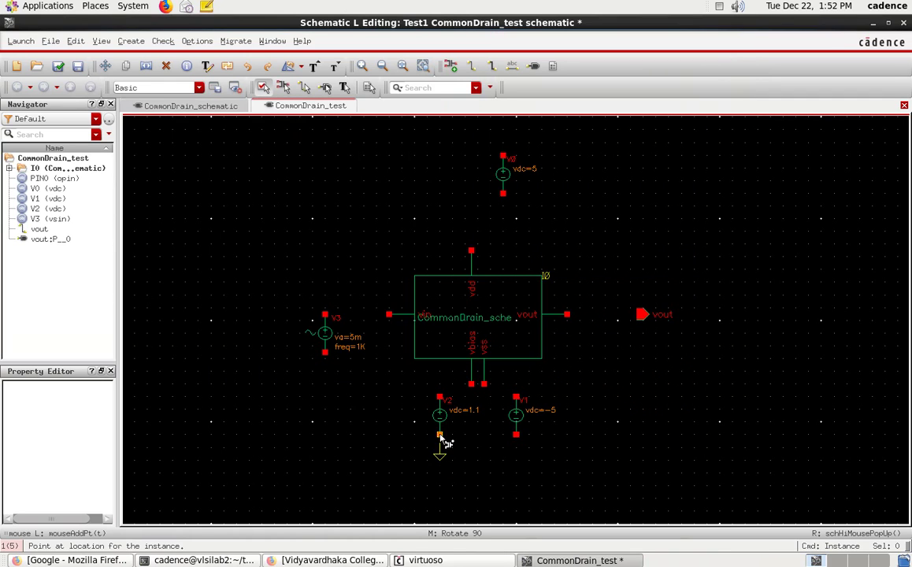
left_click(518, 436)
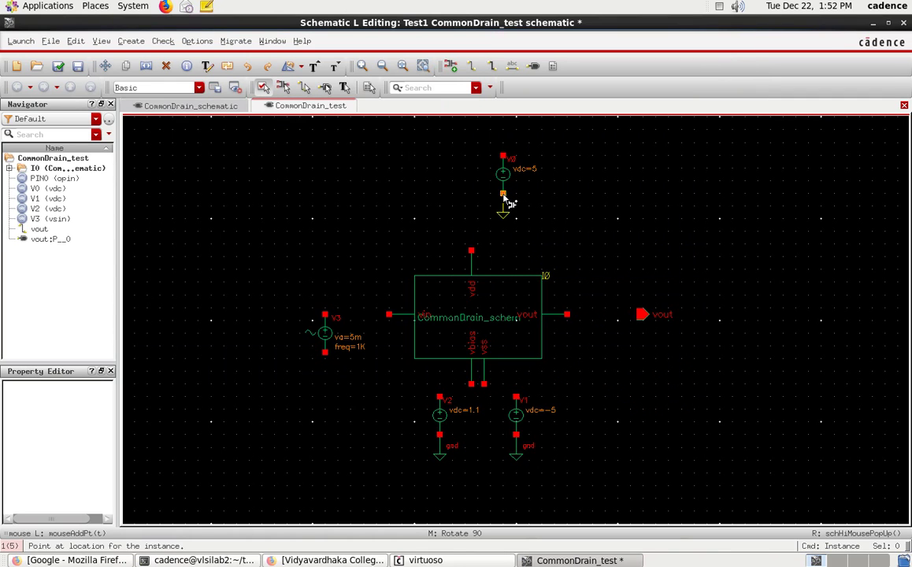
left_click(503, 195)
left_click(324, 352)
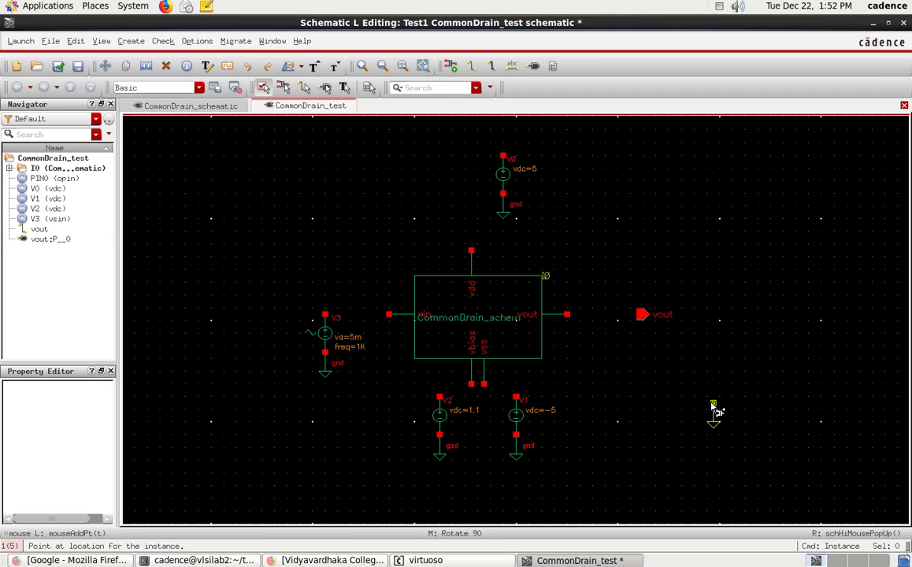
key("Escape")
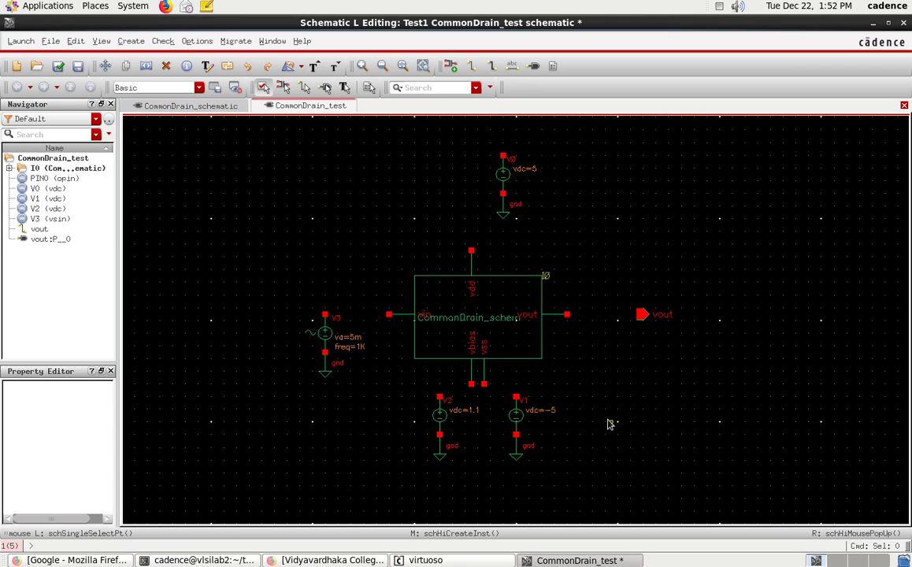
key("w")
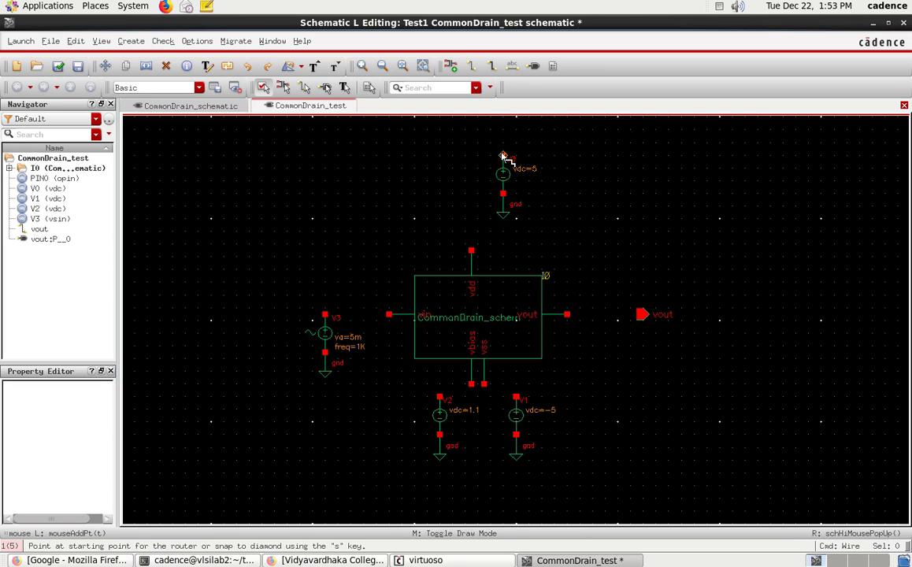
- Wire V0 to vdd, V3 to vin, vbias to V2, vss to V1, and the output to pin vout
scroll(504, 156, "up", 1)
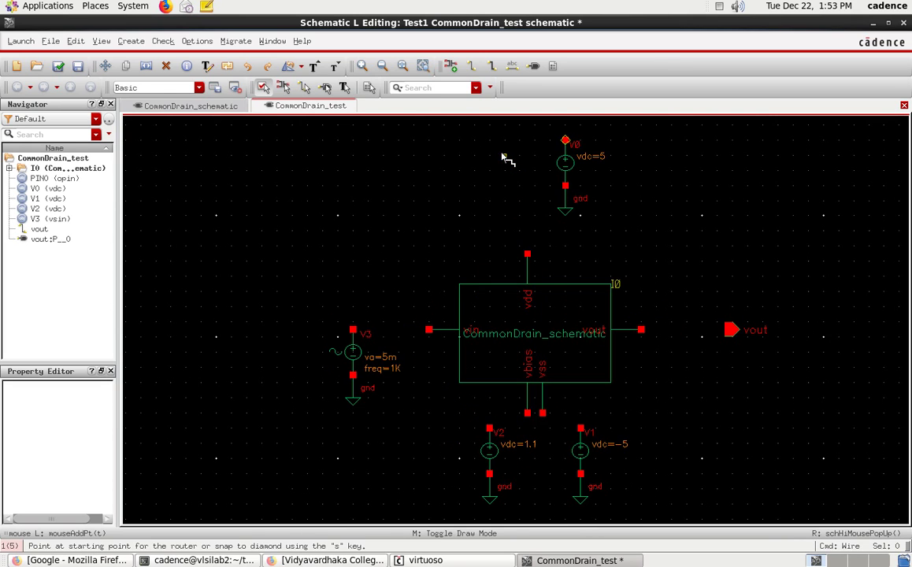
left_click(566, 141)
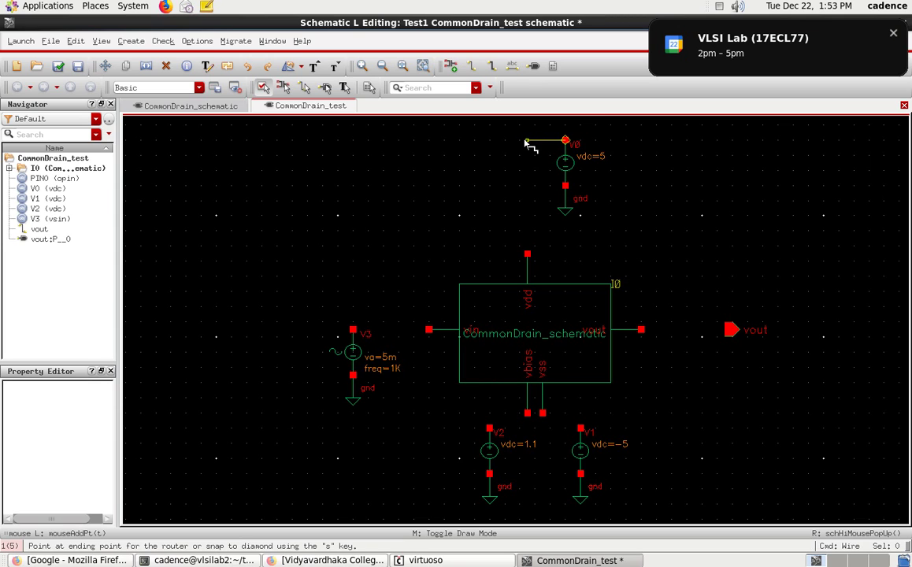
left_click(528, 260)
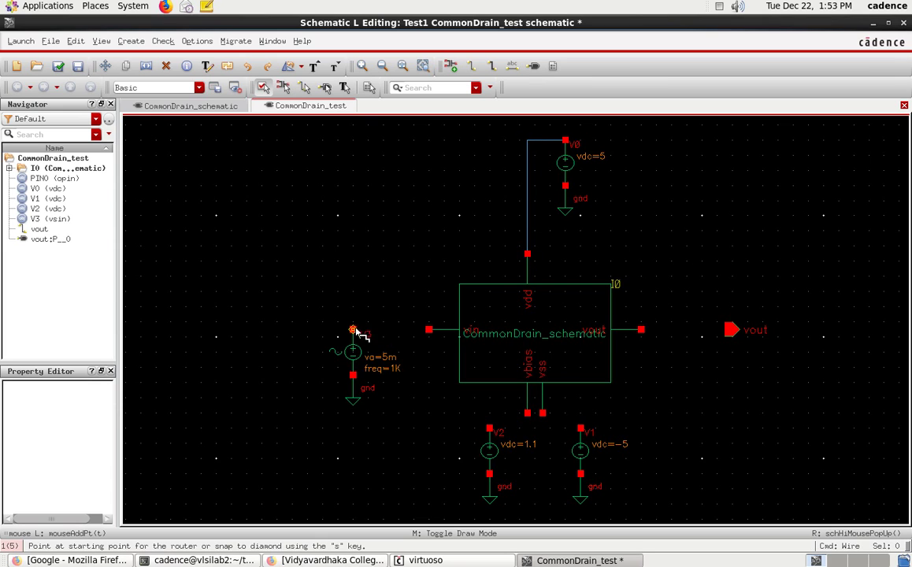
left_click(354, 330)
left_click(429, 331)
left_click(529, 415)
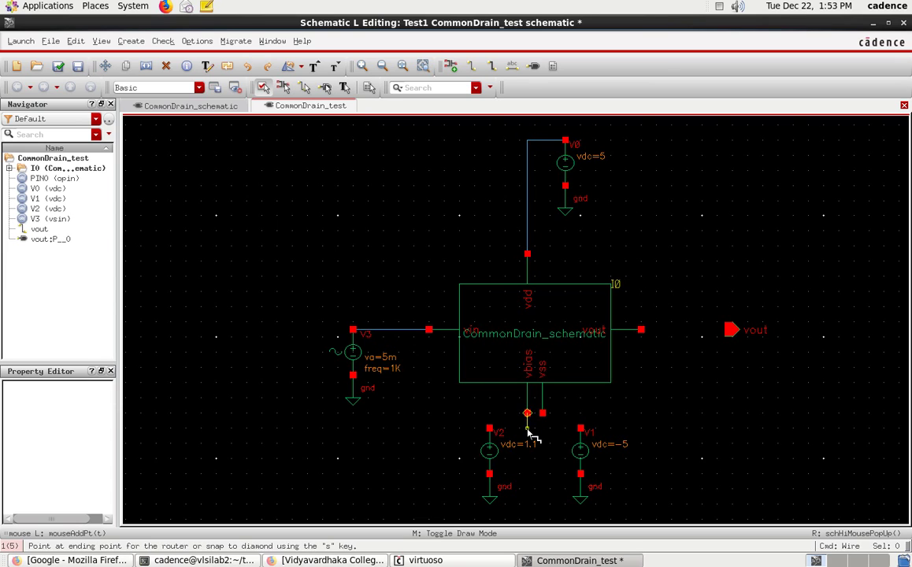
left_click(489, 428)
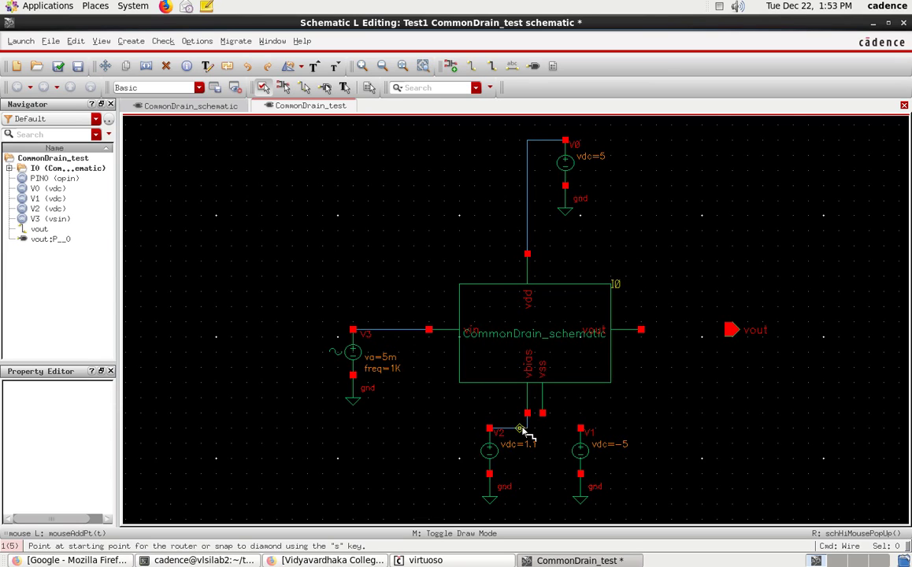
left_click(543, 413)
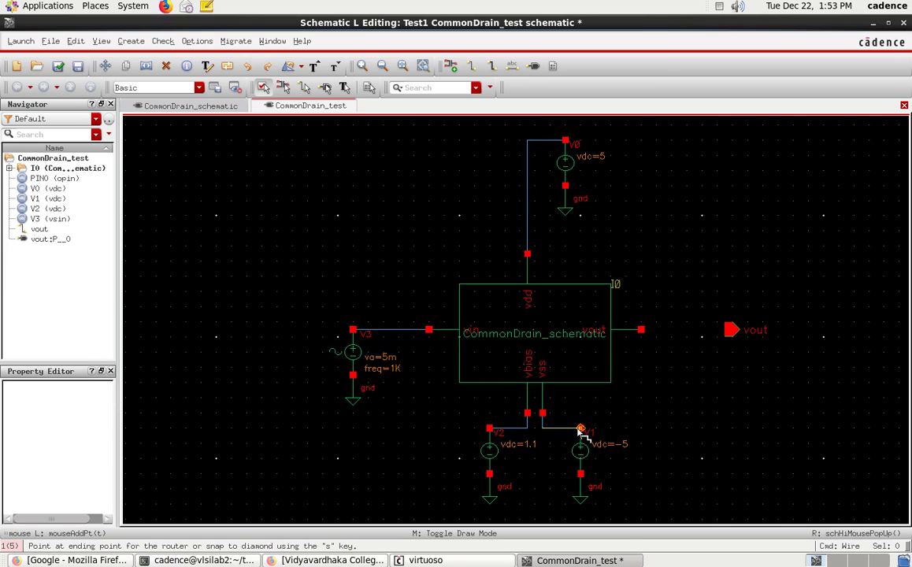
left_click(580, 429)
left_click(642, 329)
left_click(732, 330)
key("Escape")
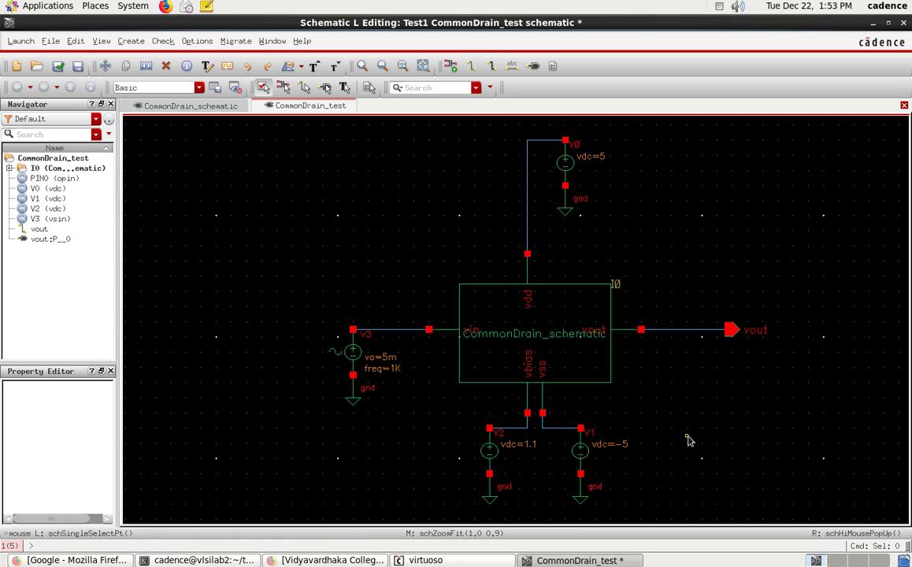
- Check and save the CommonDrain_test schematic
left_click_drag(603, 231, 580, 188)
left_click(682, 210)
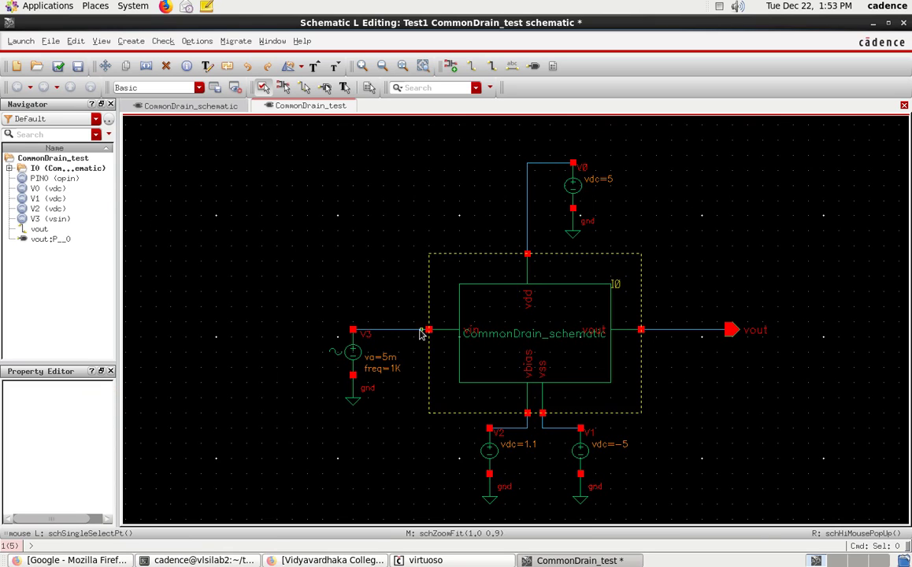
left_click(57, 66)
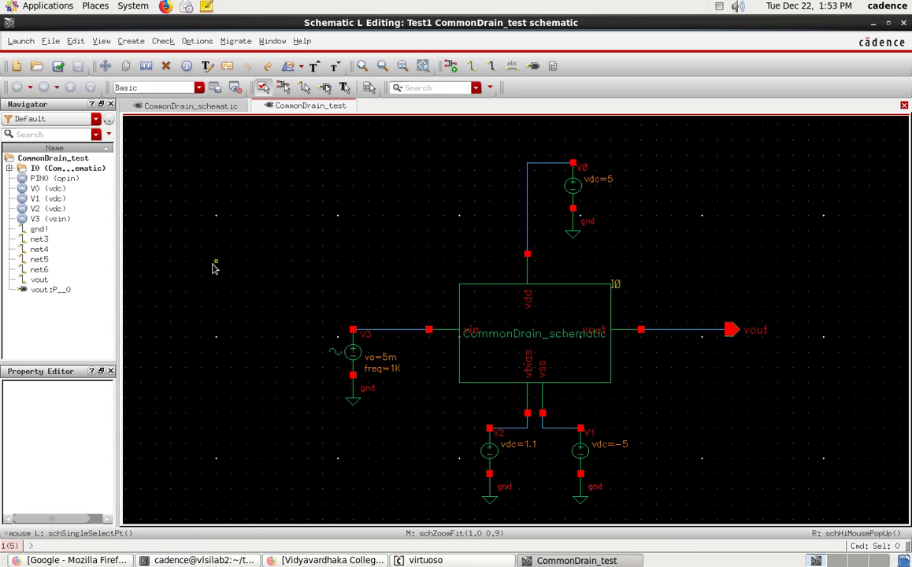
left_click(20, 41)
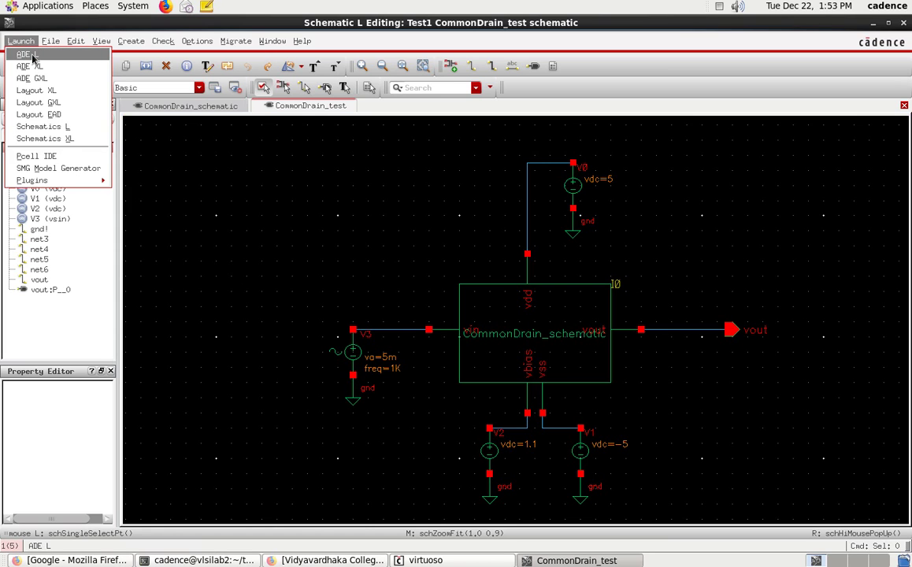
- Launch ADE L for CommonDrain_test using the XL license and open the analysis chooser
left_click(31, 55)
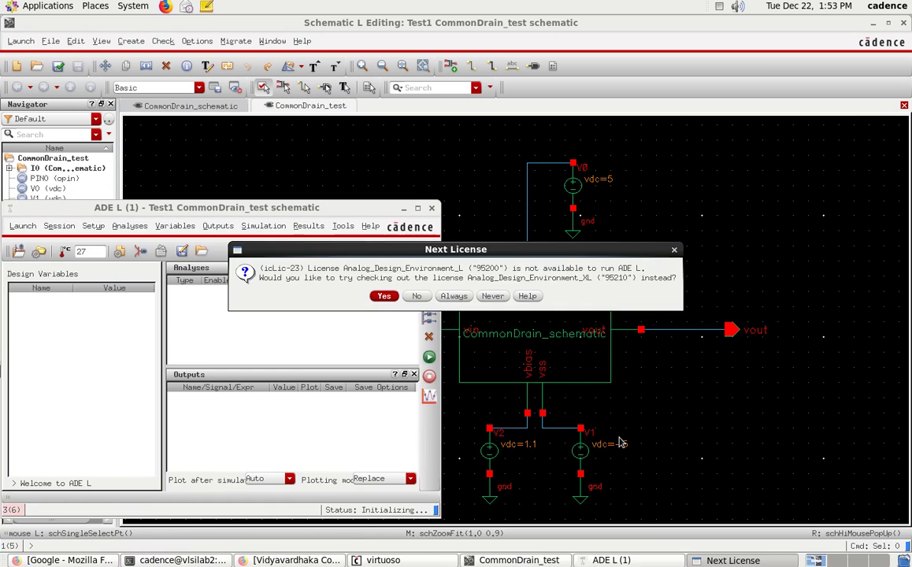
left_click(384, 296)
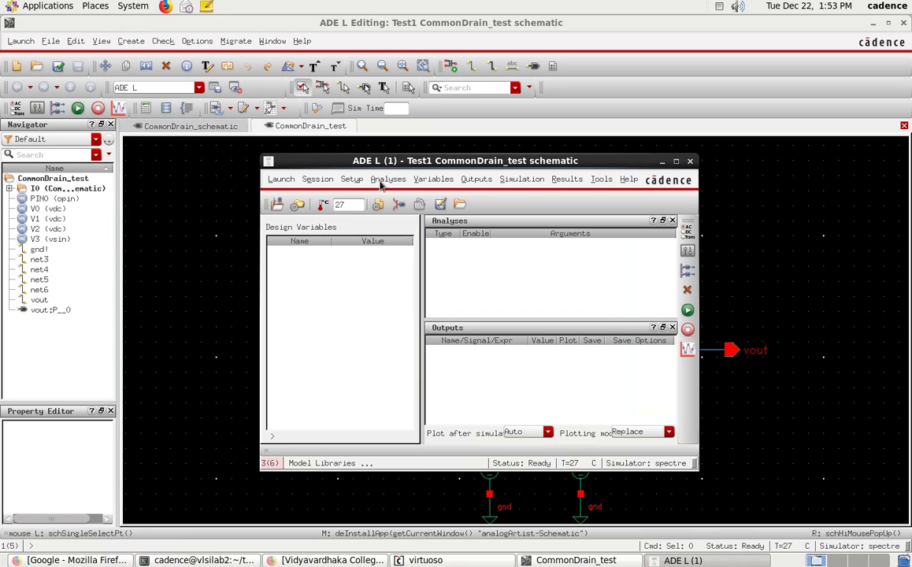
left_click(380, 181)
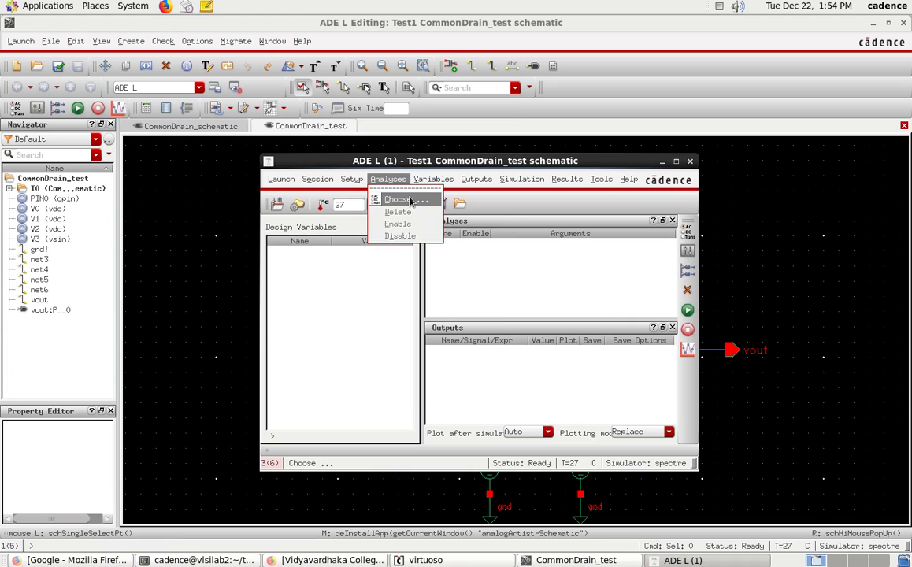
left_click(408, 200)
- Add a moderate transient analysis with a 5m stop time
left_click(316, 121)
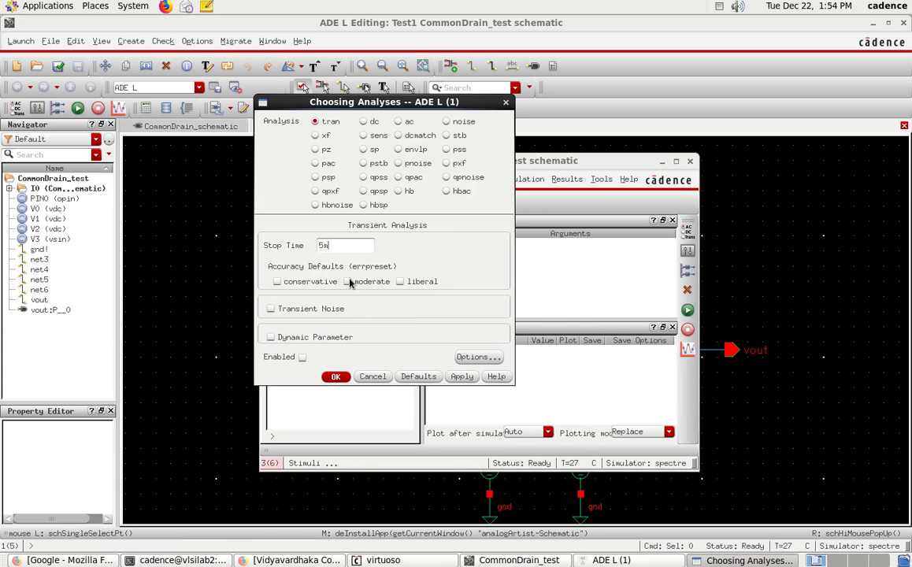
left_click_drag(359, 98, 238, 124)
left_click(341, 403)
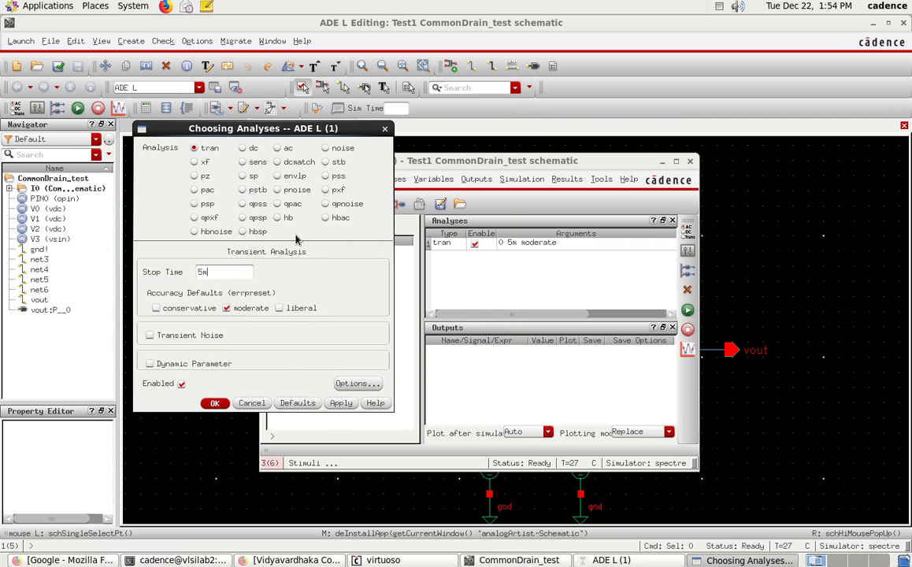
- Add a DC sweep of V3's dc parameter from -5 to 5, saving the operating point
left_click(246, 149)
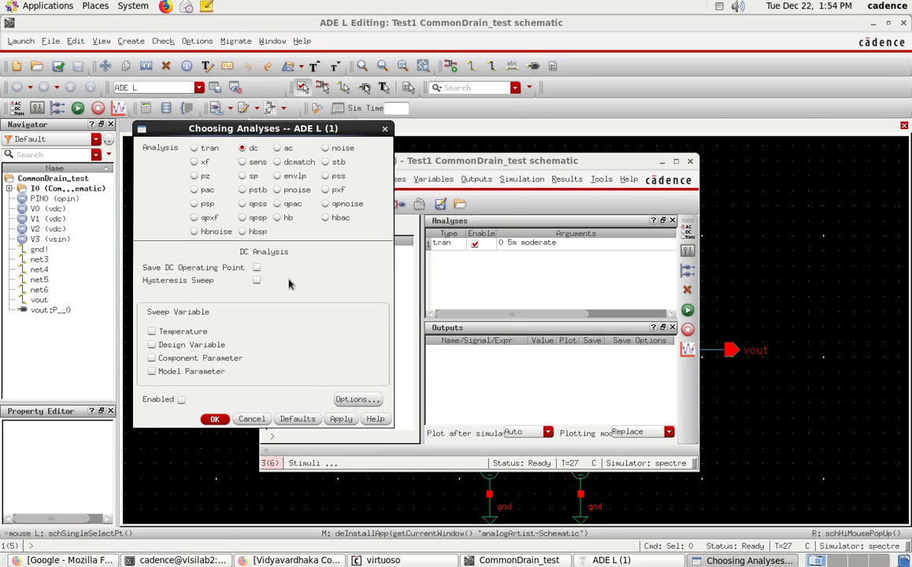
left_click(257, 269)
left_click(152, 358)
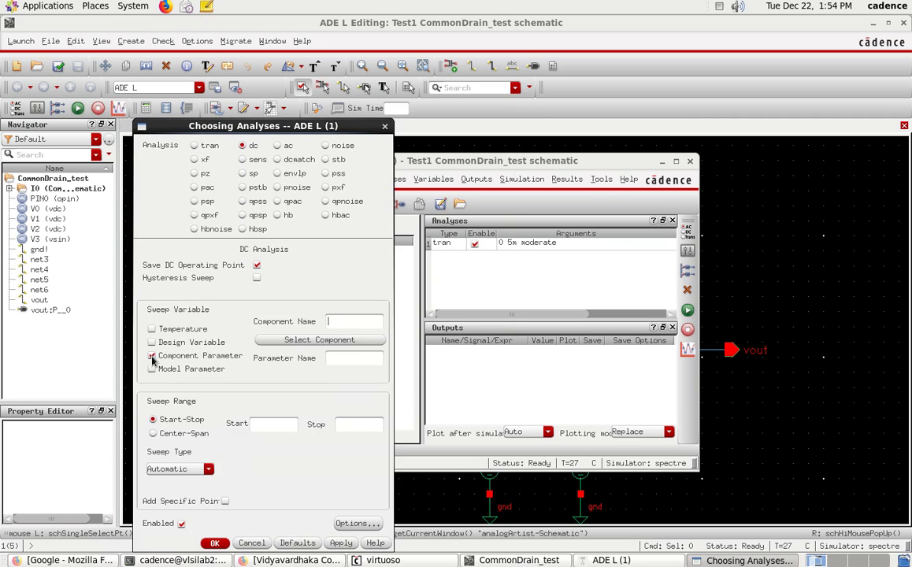
left_click(350, 340)
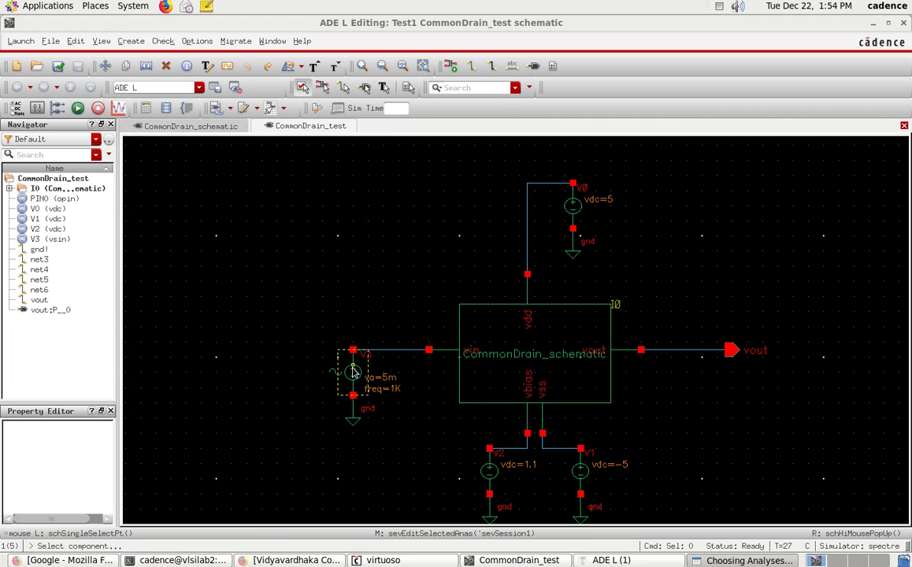
left_click(354, 373)
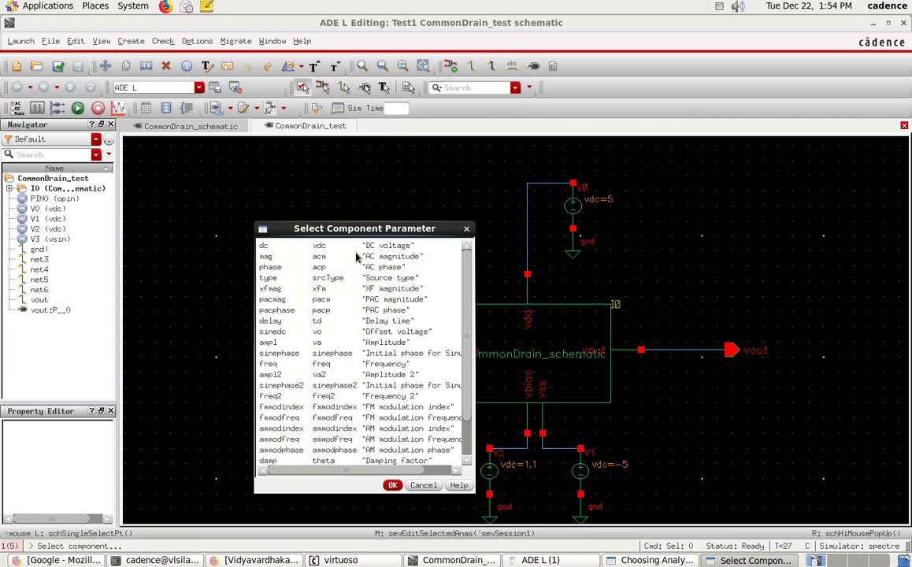
left_click(392, 486)
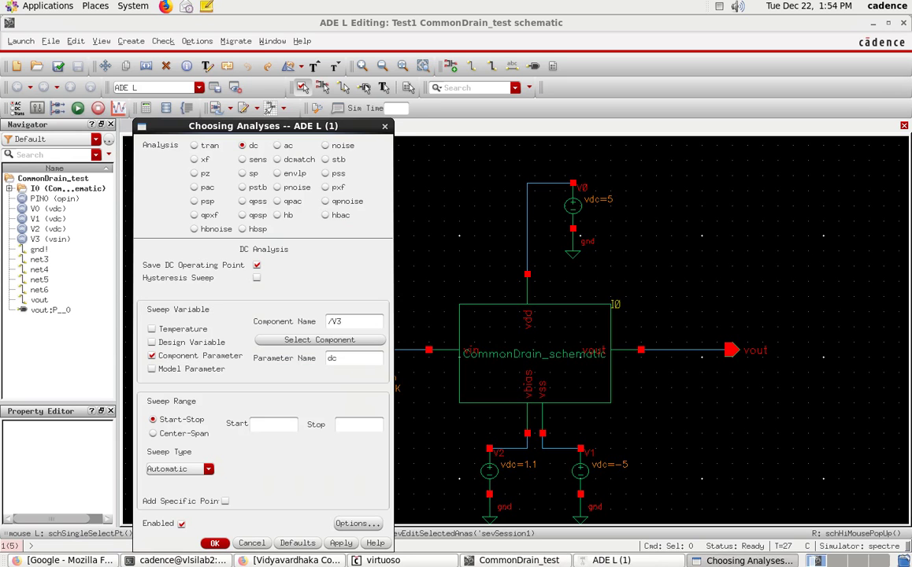
left_click(662, 561)
left_click(384, 388)
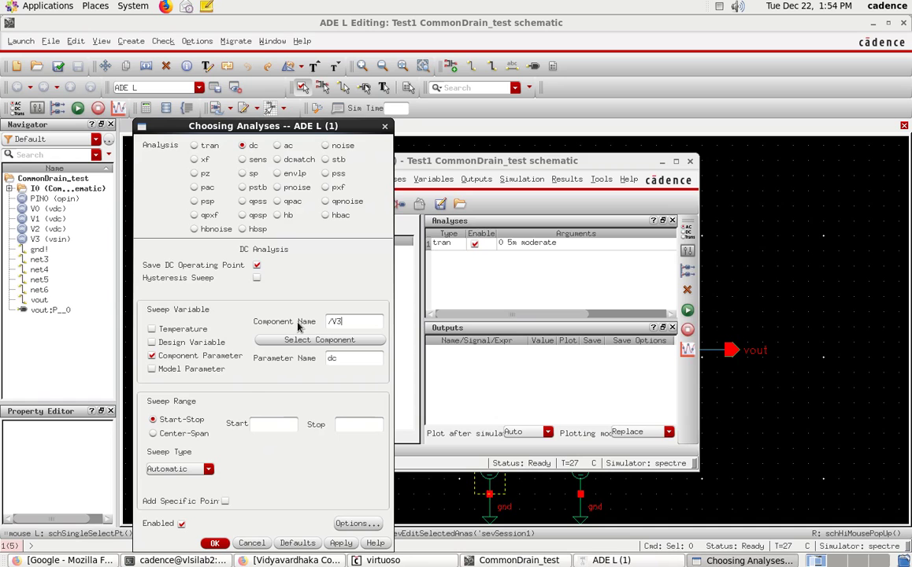
left_click(265, 426)
type("-5")
left_click(344, 426)
left_click(329, 543)
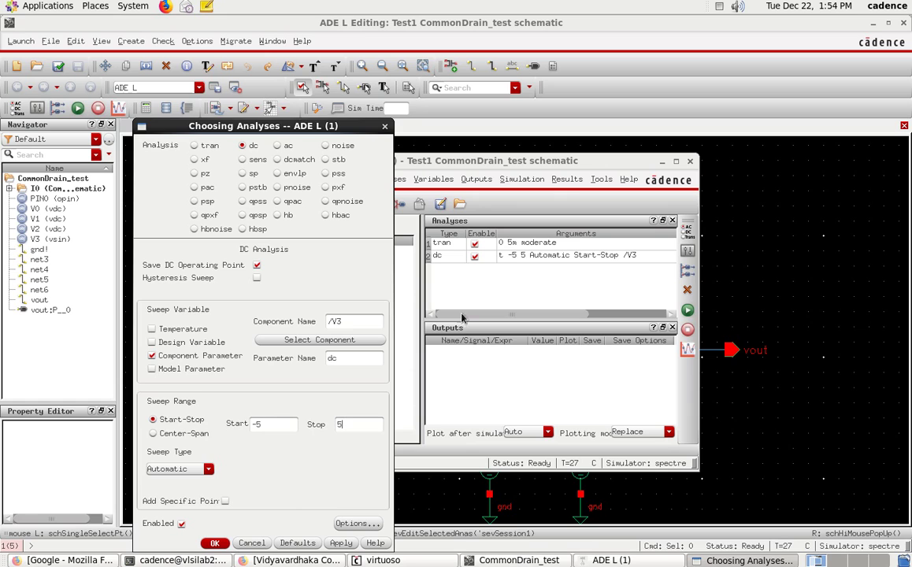
left_click(280, 147)
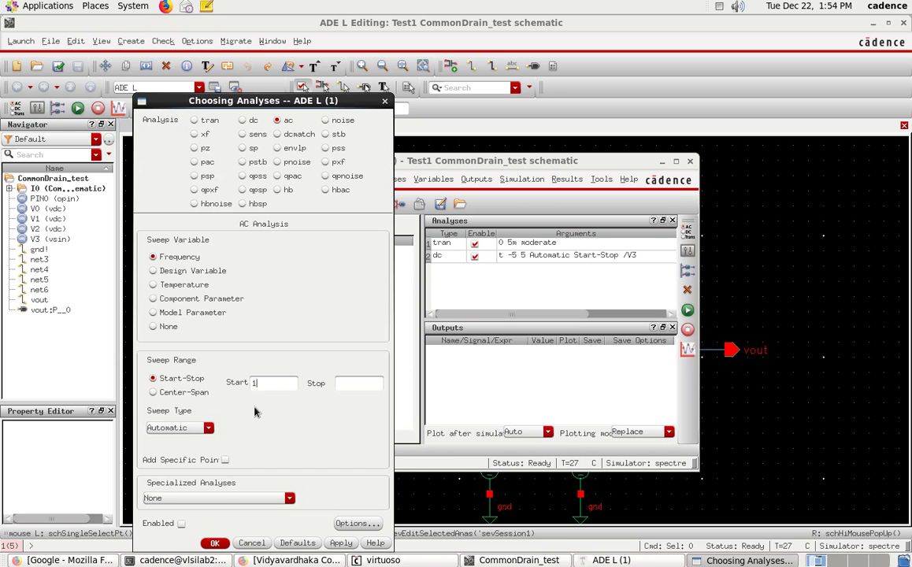
- Enter an AC sweep of 100 to 150M, logarithmic at 20 points per decade, and add it
type("100")
left_click(359, 383)
left_click(189, 428)
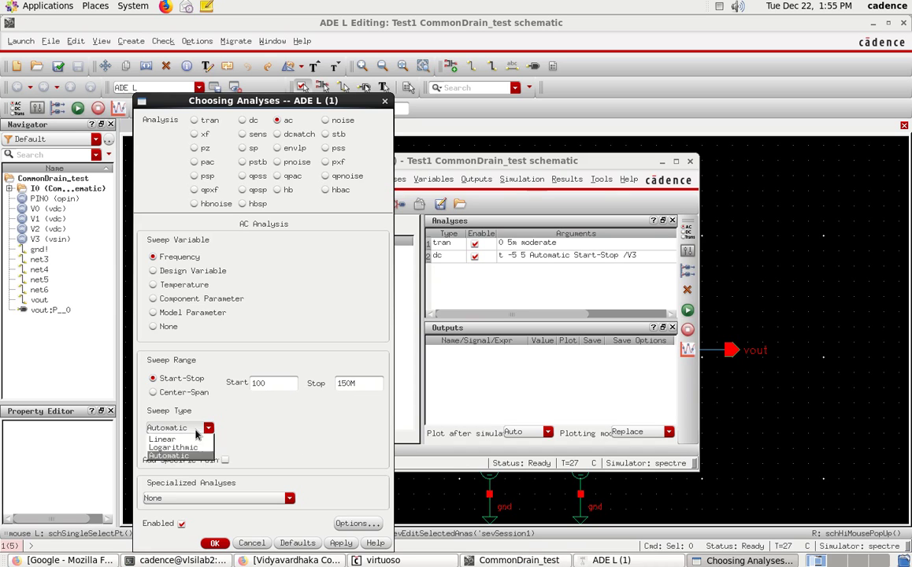
left_click(198, 448)
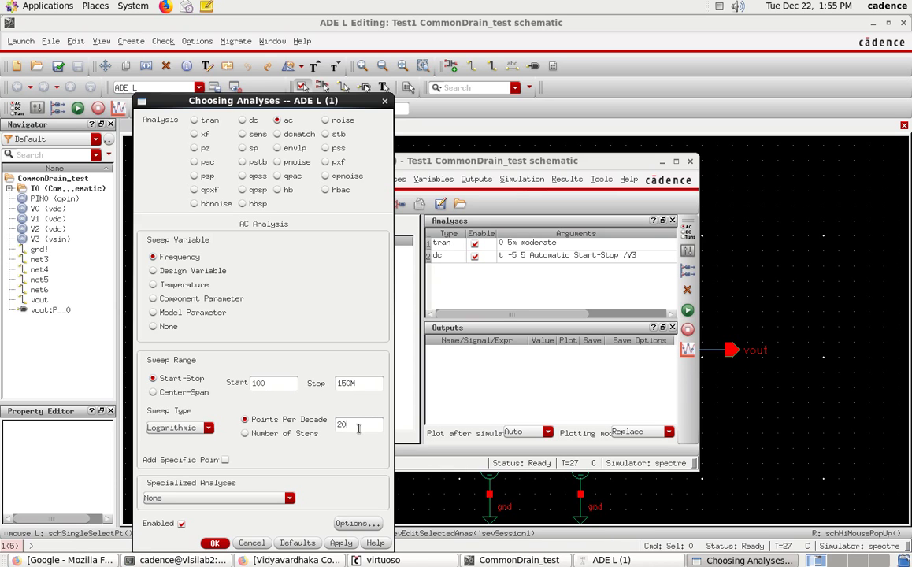
left_click(341, 543)
left_click(215, 543)
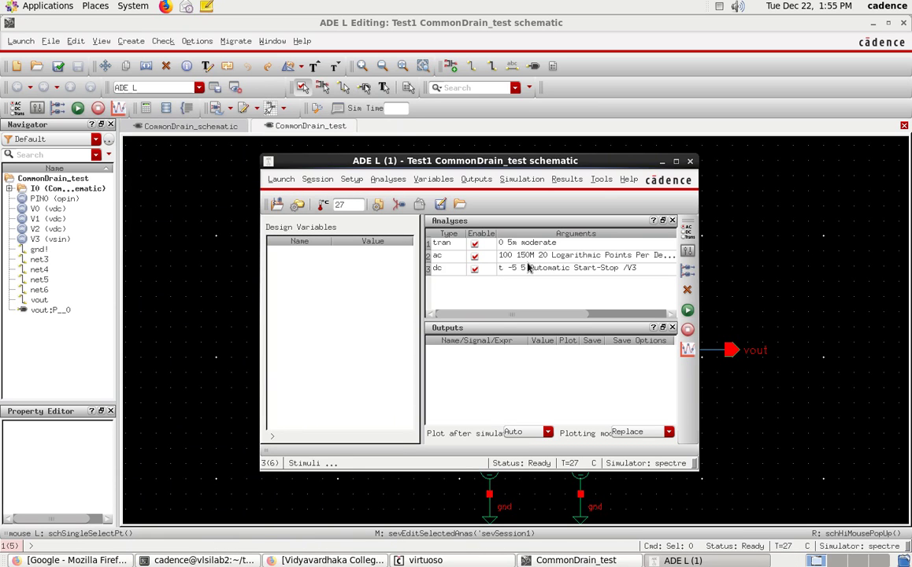
- Pick net6 and vout on the CommonDrain_test schematic as plotted outputs, then return to ADE L
left_click(426, 180)
mouse_move(472, 181)
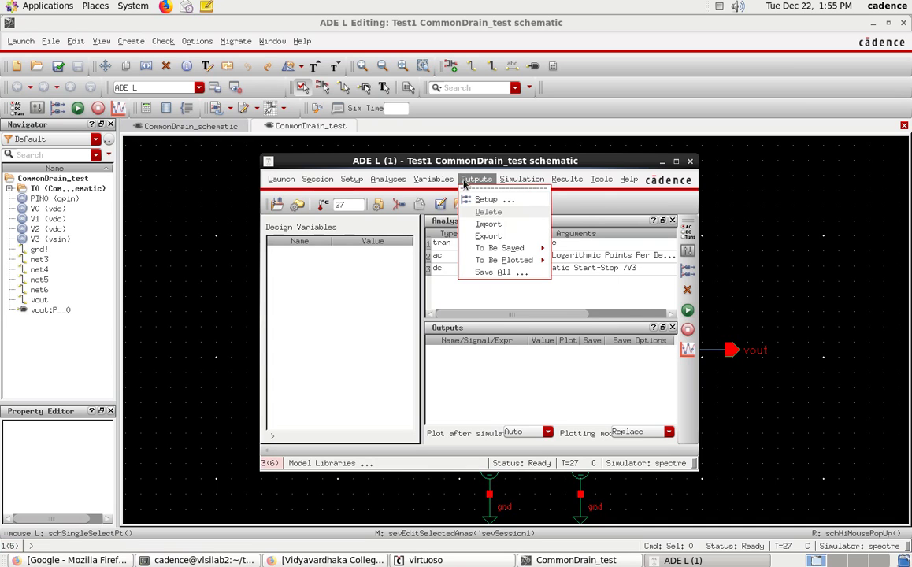
mouse_move(501, 264)
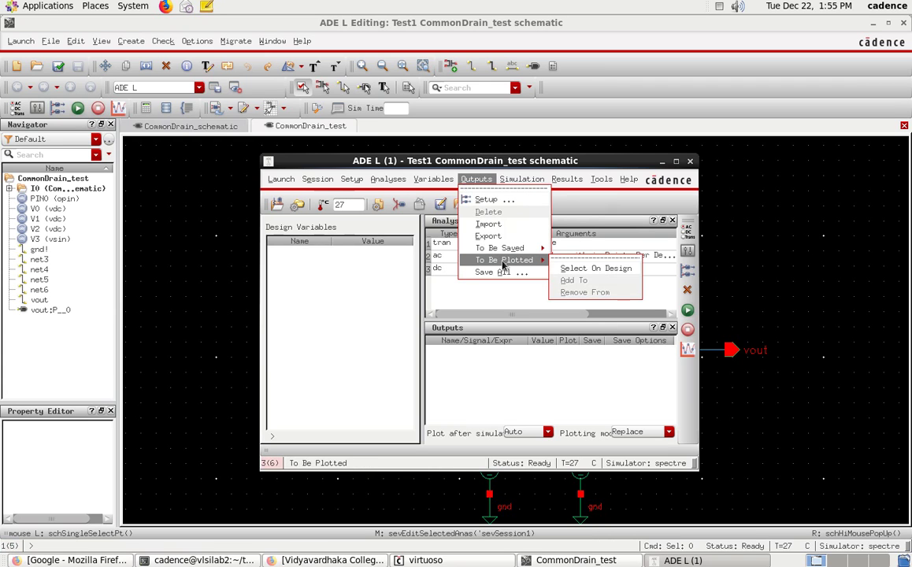
left_click(583, 269)
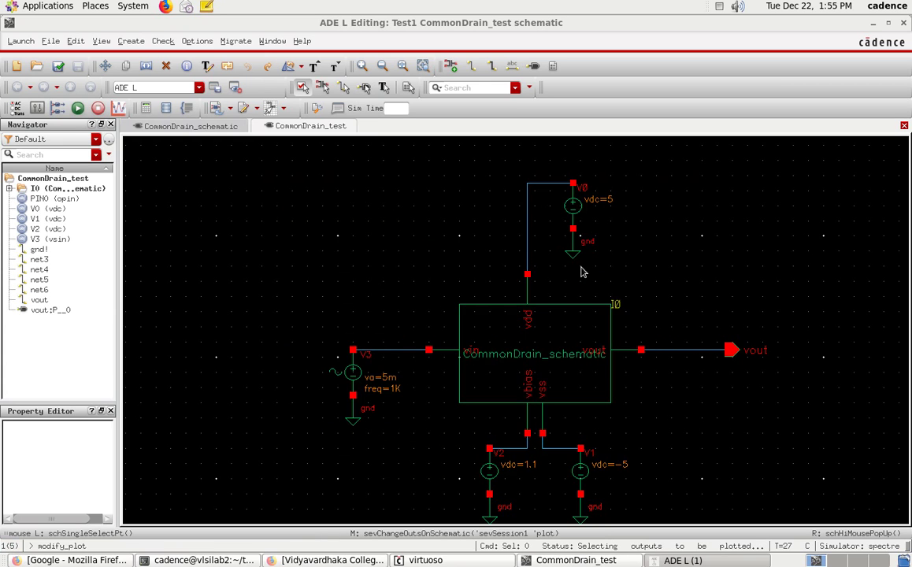
left_click(385, 352)
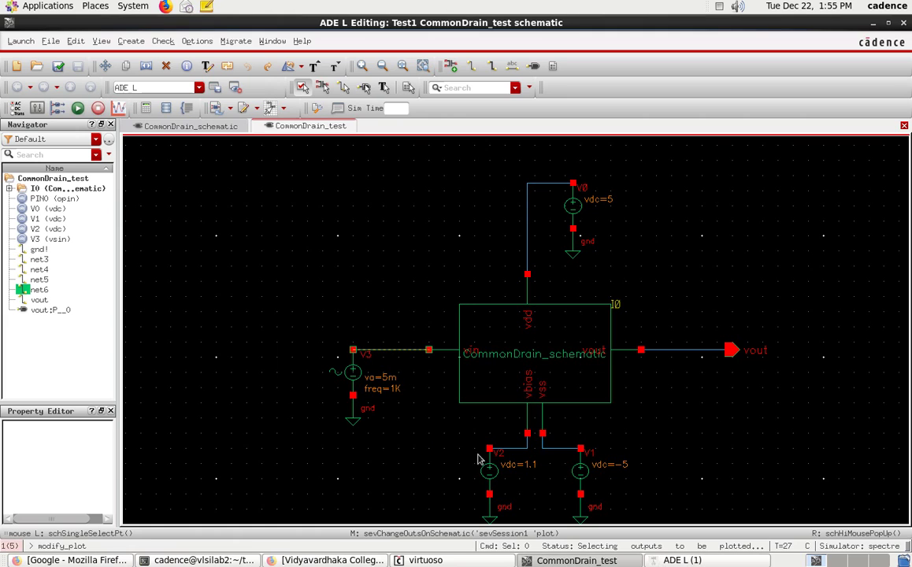
left_click(665, 353)
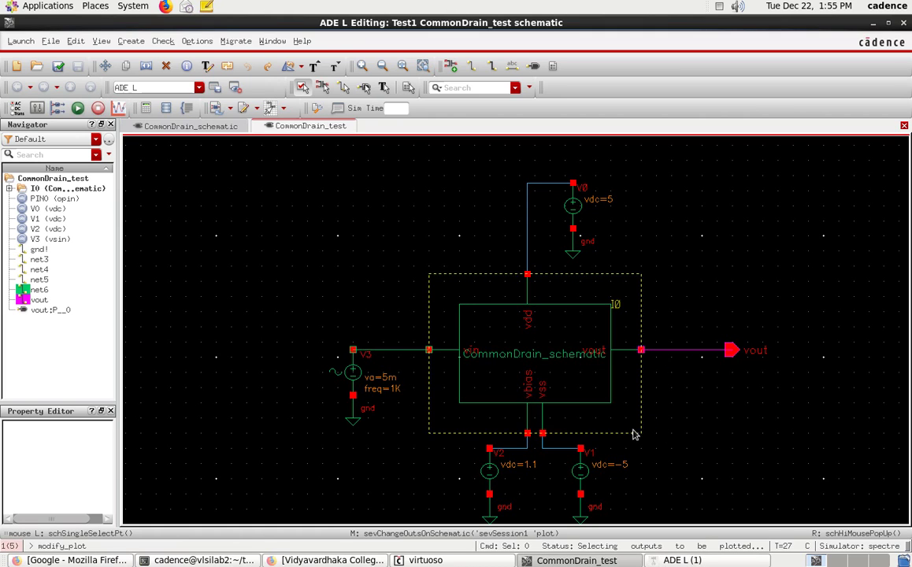
left_click(697, 562)
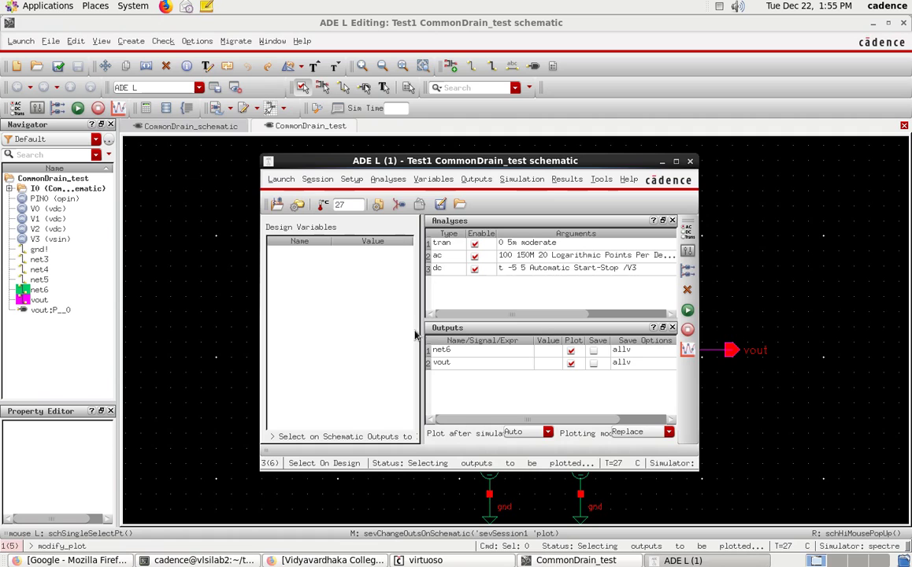
- Run the simulation, maximize the results viewer, and split Transient Response net6 and vout into strips
left_click(687, 311)
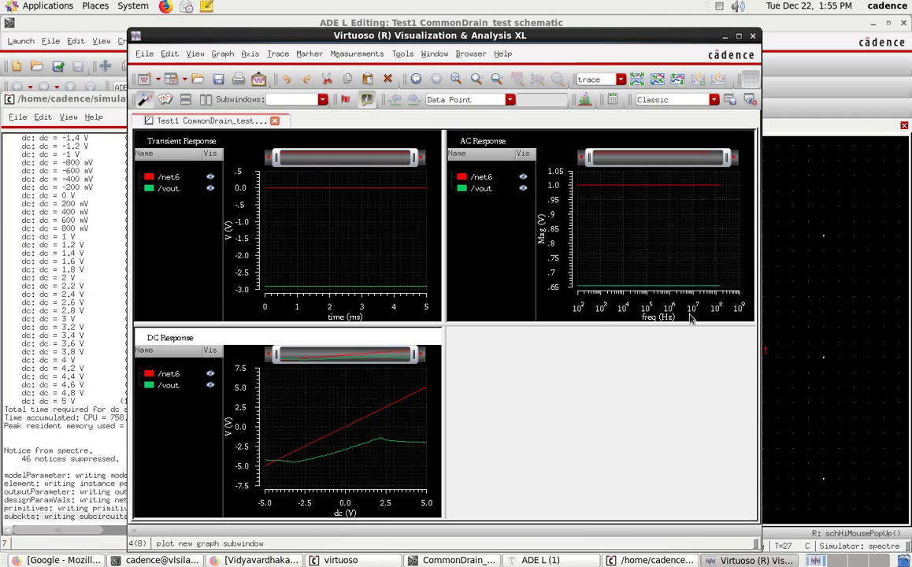
left_click(739, 36)
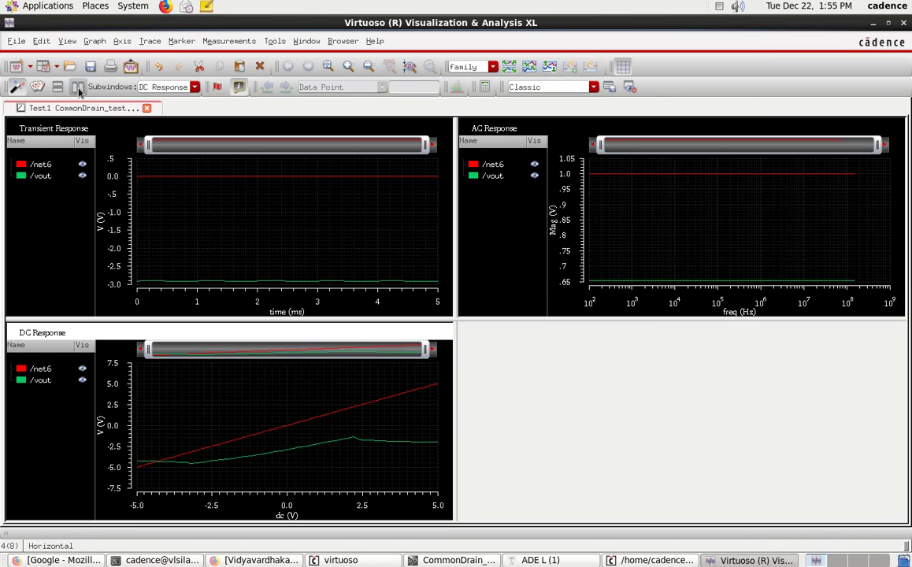
left_click(78, 88)
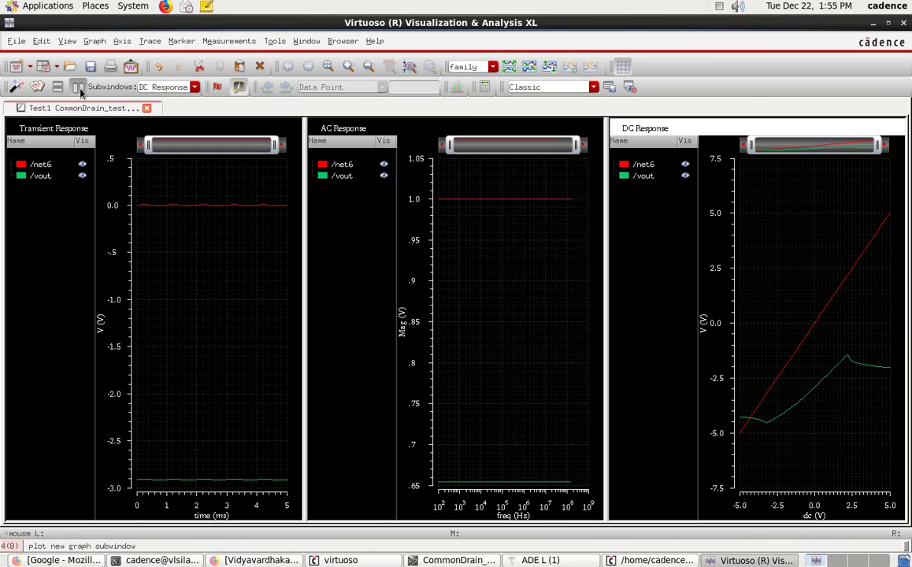
left_click(196, 269)
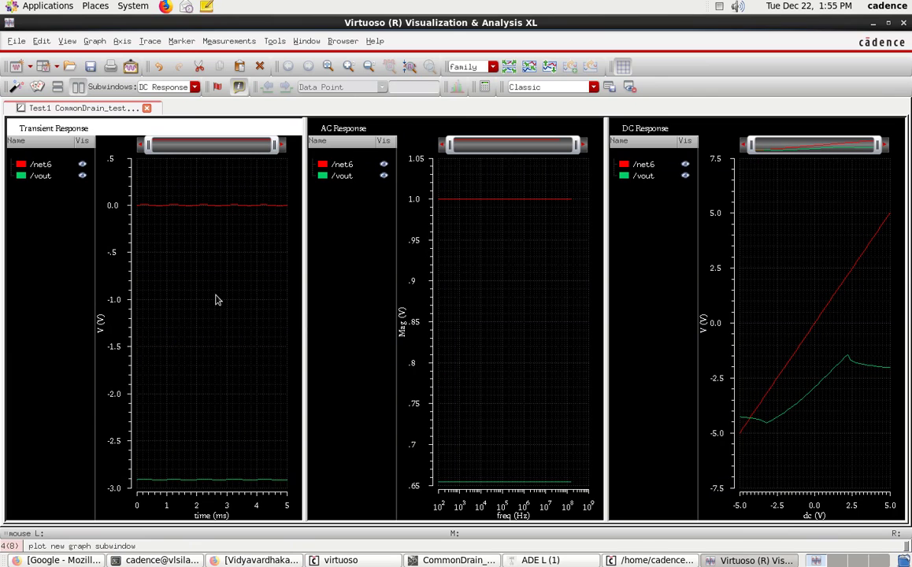
left_click(461, 66)
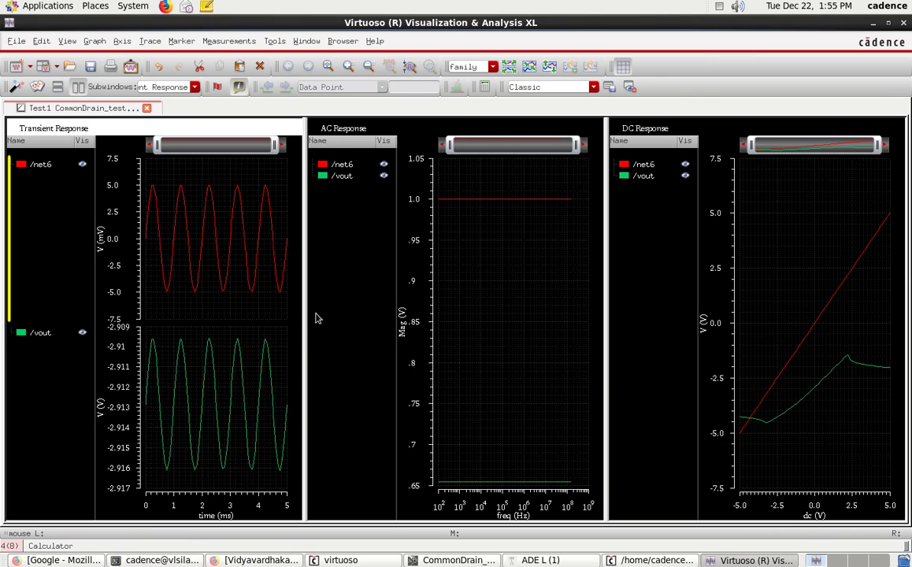
- Widen the Transient Response plot and inspect net6 (±5 mV) and vout (about -2.913 V)
left_click_drag(306, 315, 424, 312)
mouse_move(205, 371)
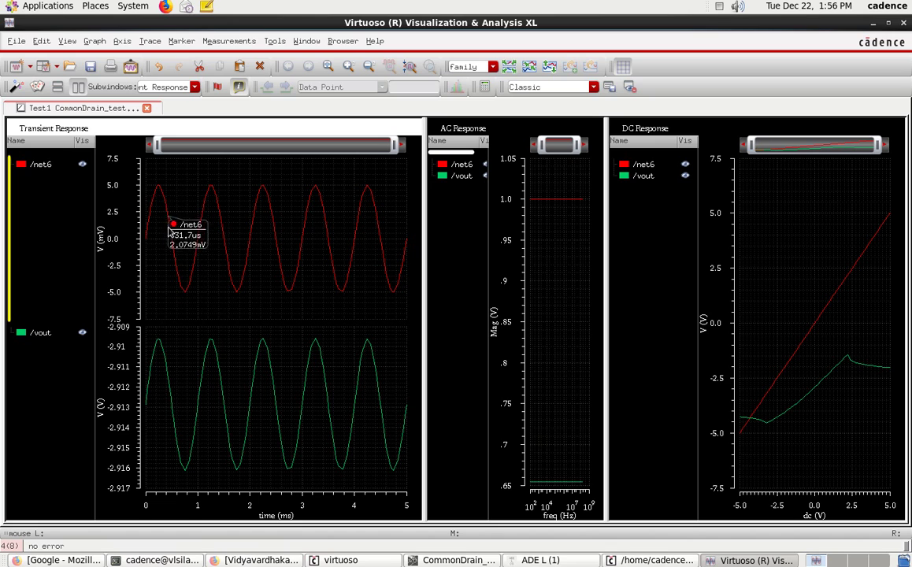
mouse_move(187, 297)
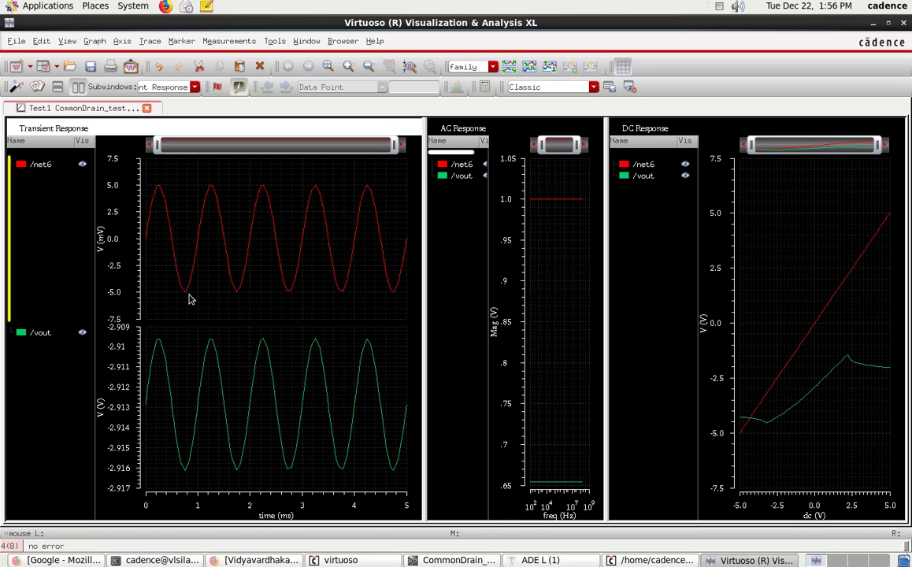
mouse_move(159, 344)
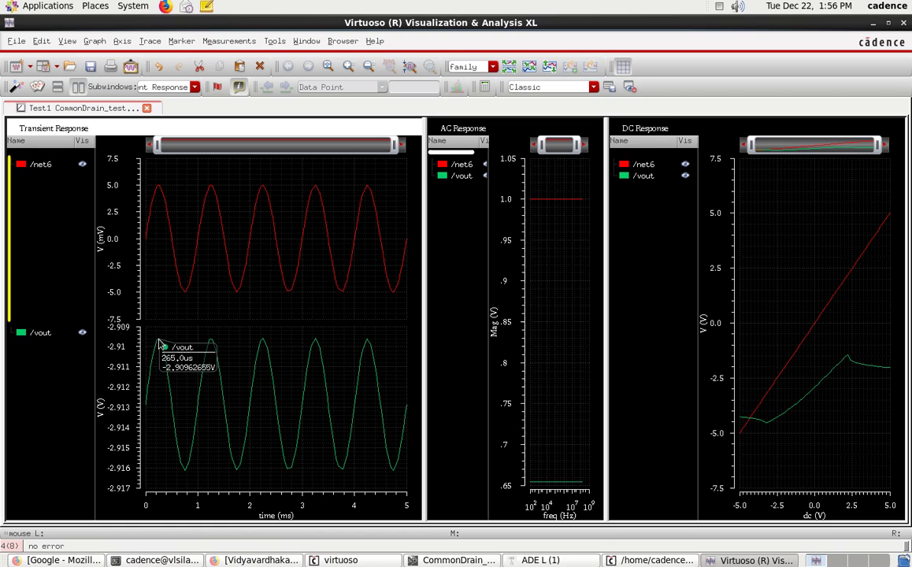
mouse_move(186, 475)
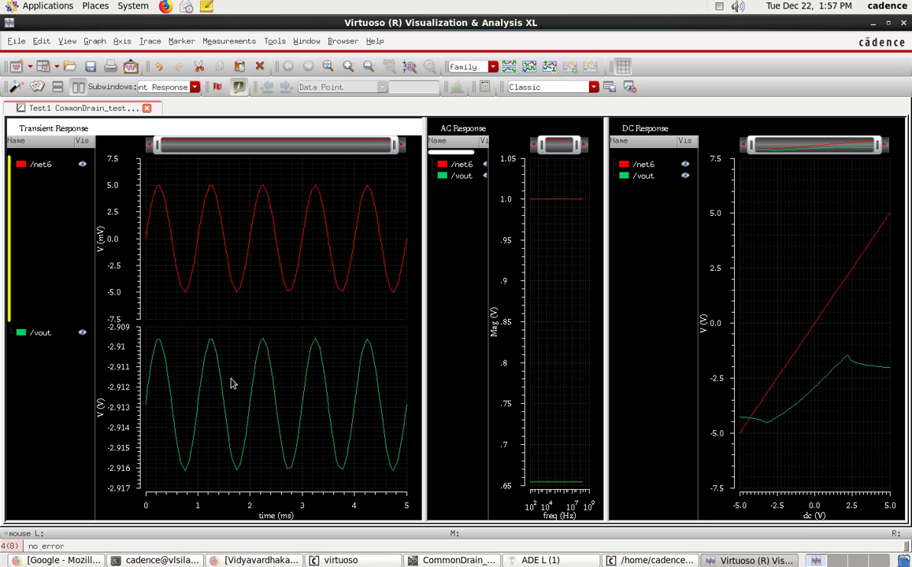
key("bracketright")
- Widen the AC Response plot and put net6 and vout on separate strips
left_click_drag(604, 293, 790, 292)
left_click(575, 320)
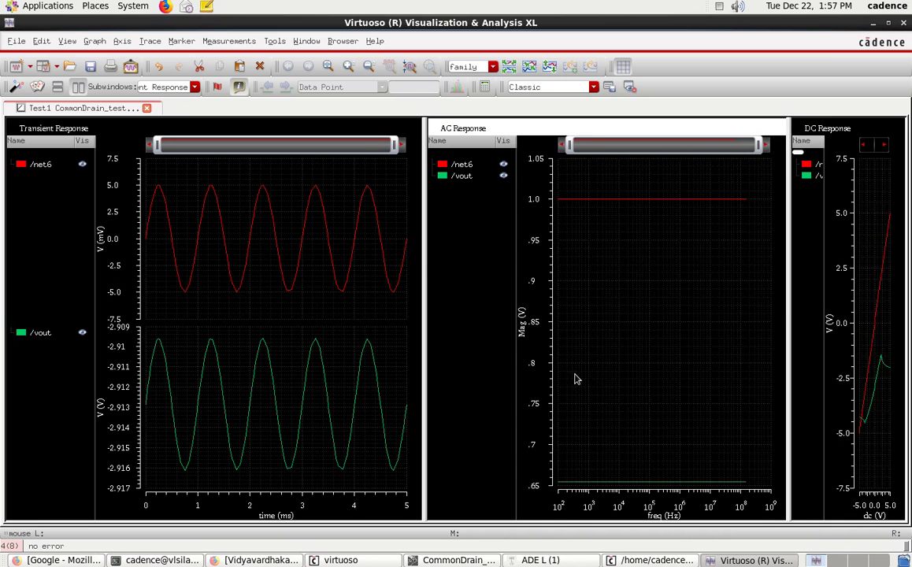
left_click(509, 66)
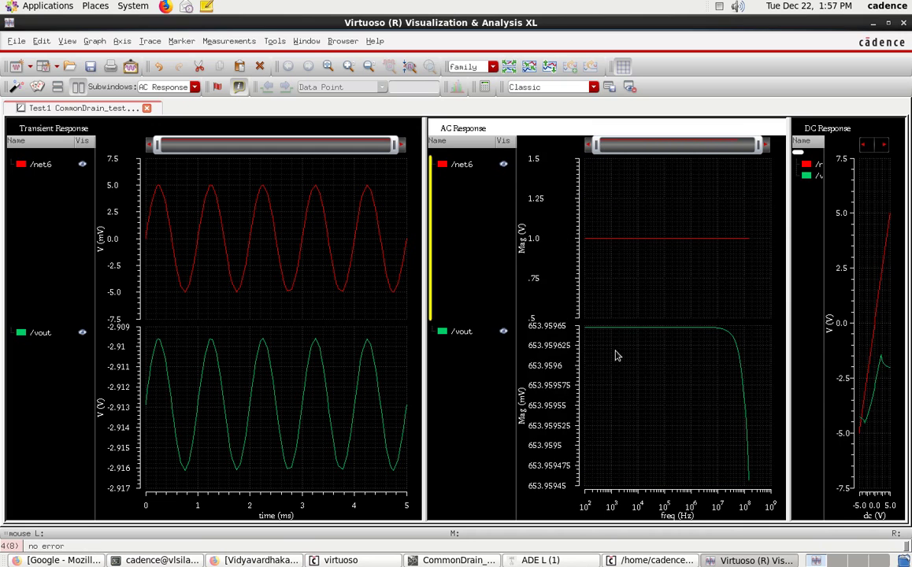
mouse_move(598, 336)
- Print the response plots to /home/cadence/testvlsi/CD_Prelayout.pdf
left_click(110, 68)
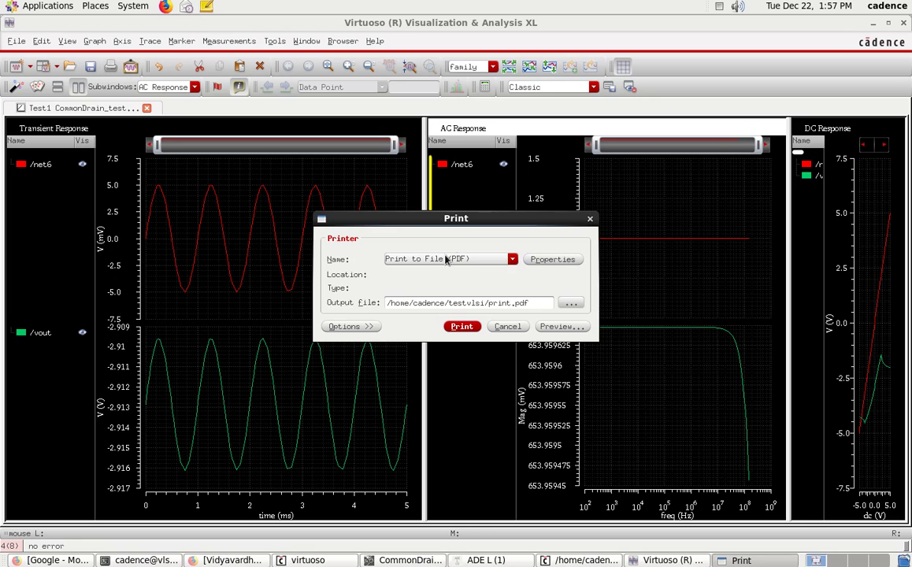
left_click_drag(454, 226, 584, 276)
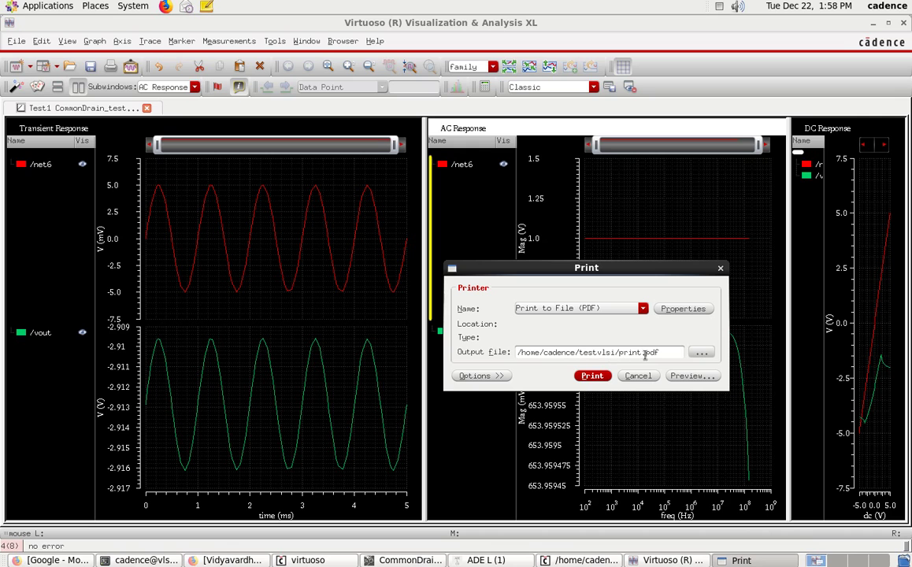
key("BackSpace")
key("BackSpace")
key("BackSpace")
key("BackSpace")
key("BackSpace")
type("CD_Prelayout")
left_click(592, 376)
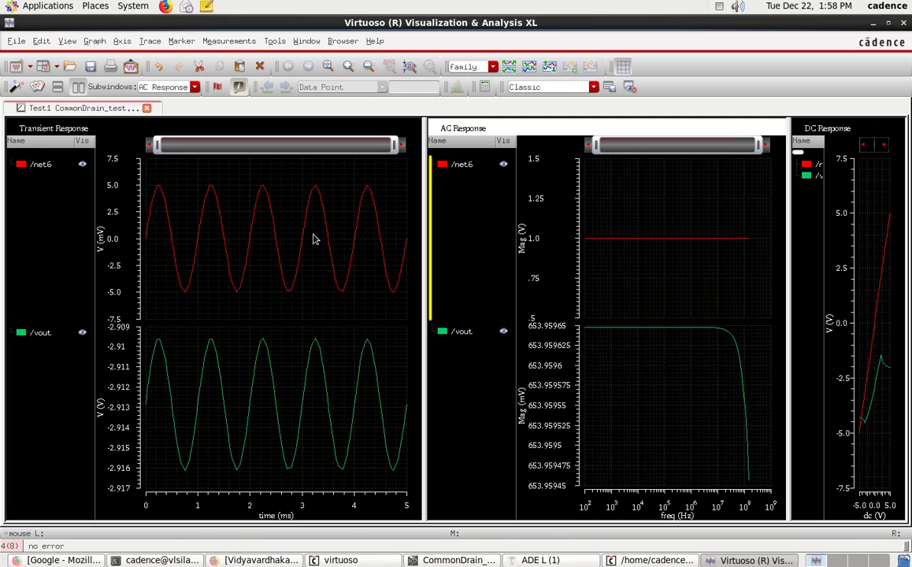
- Minimize the waveform viewer, schematic and ADE L windows
left_click(873, 23)
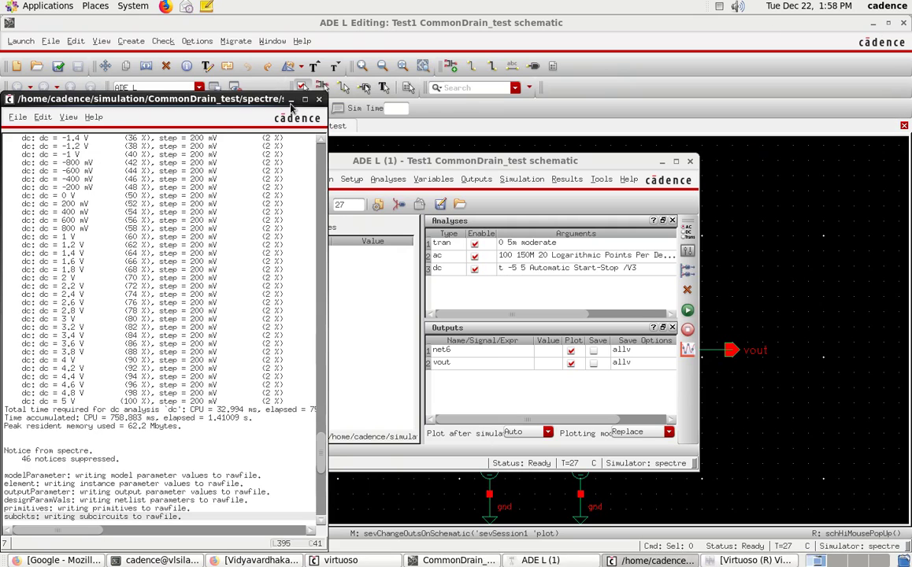
left_click(872, 23)
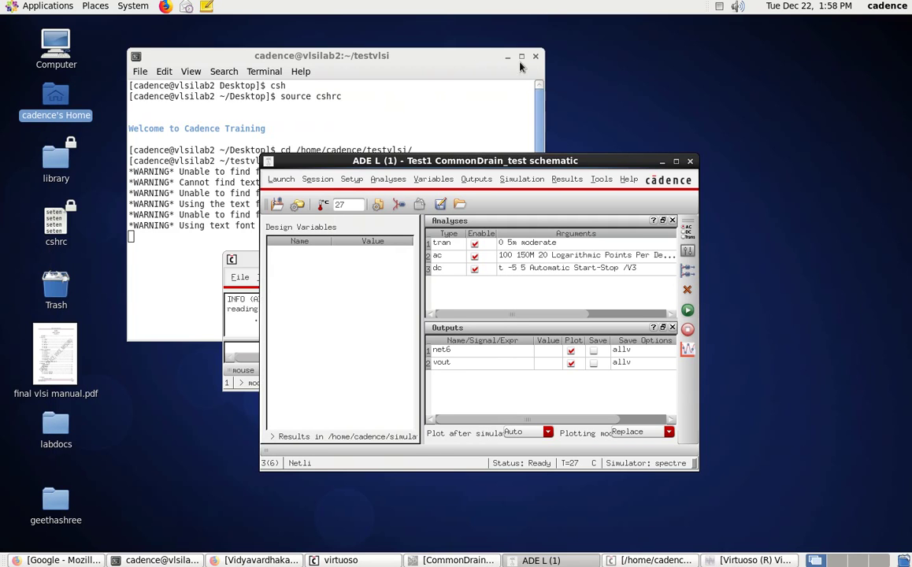
left_click(662, 162)
- Browse from Home into testvlsi and select the new CD_Prelayout.pdf
double_click(93, 114)
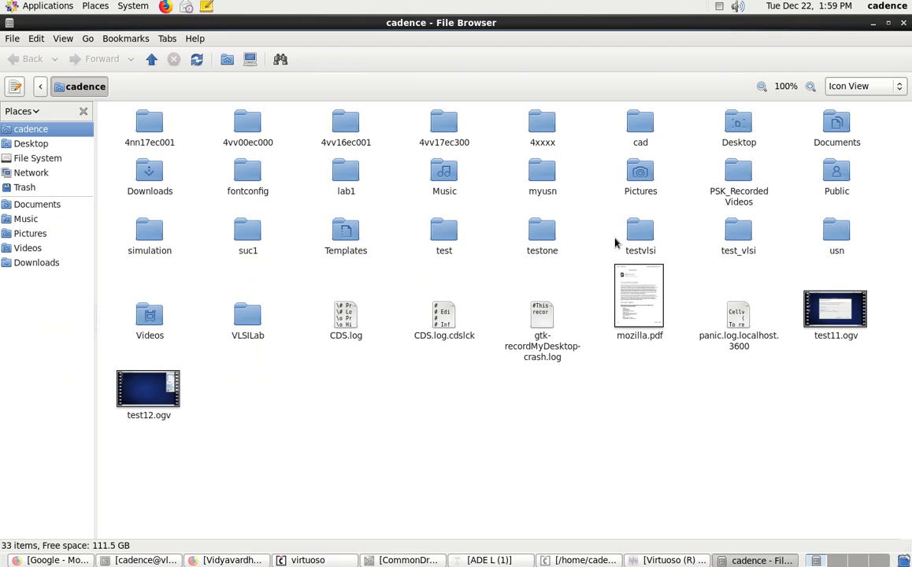
double_click(637, 237)
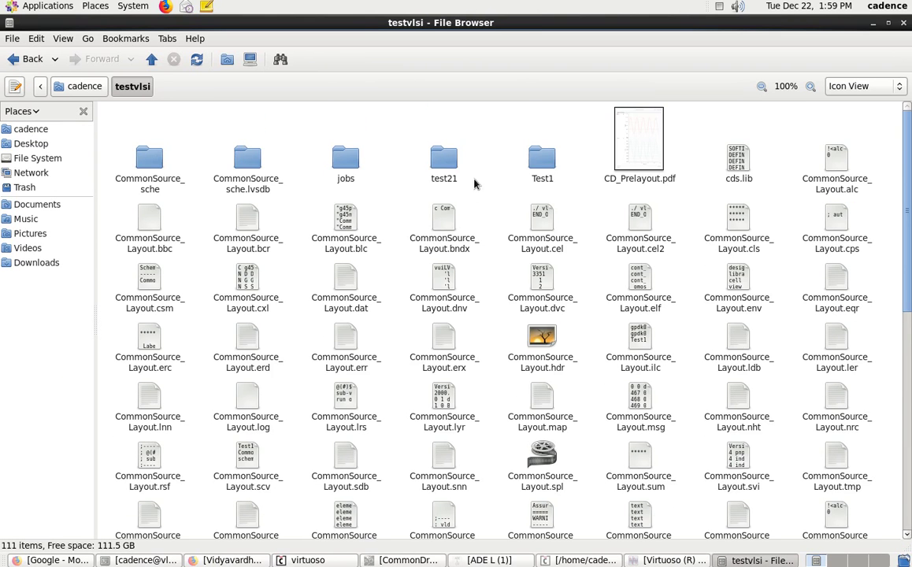
double_click(548, 169)
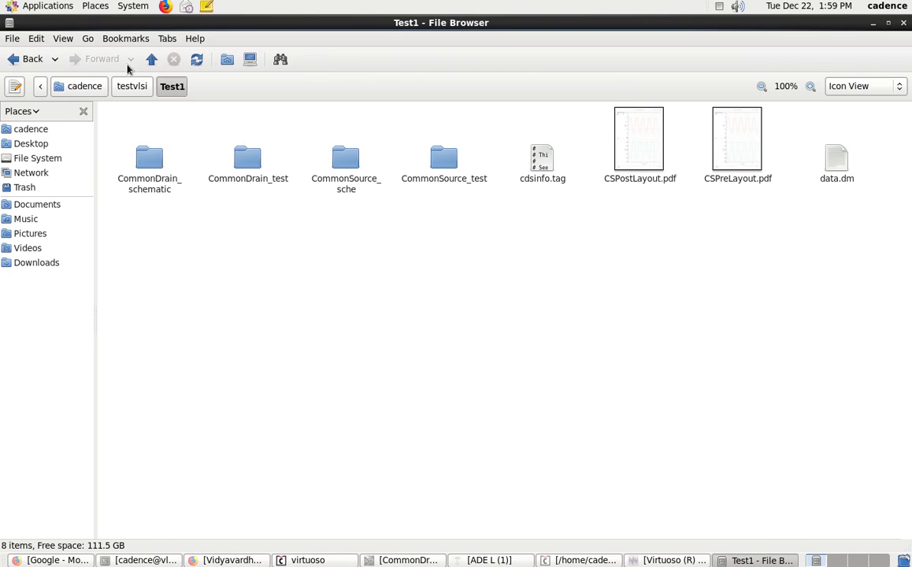
left_click(151, 58)
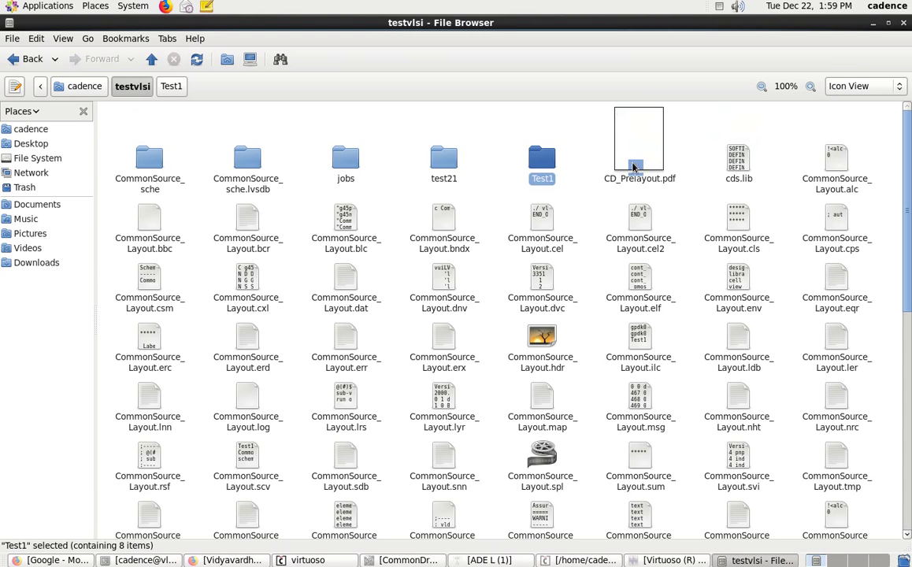
left_click(634, 169)
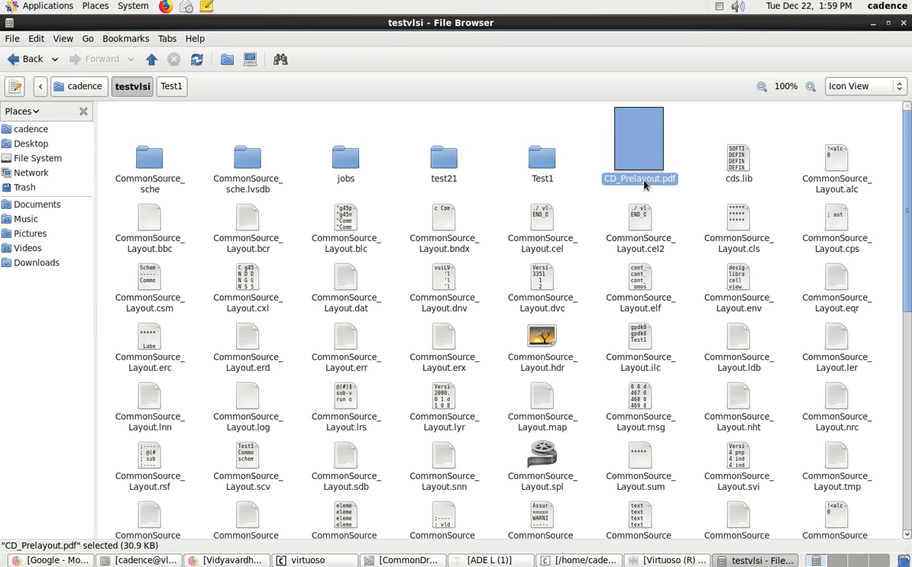
double_click(629, 167)
scroll(375, 301, "down", 1)
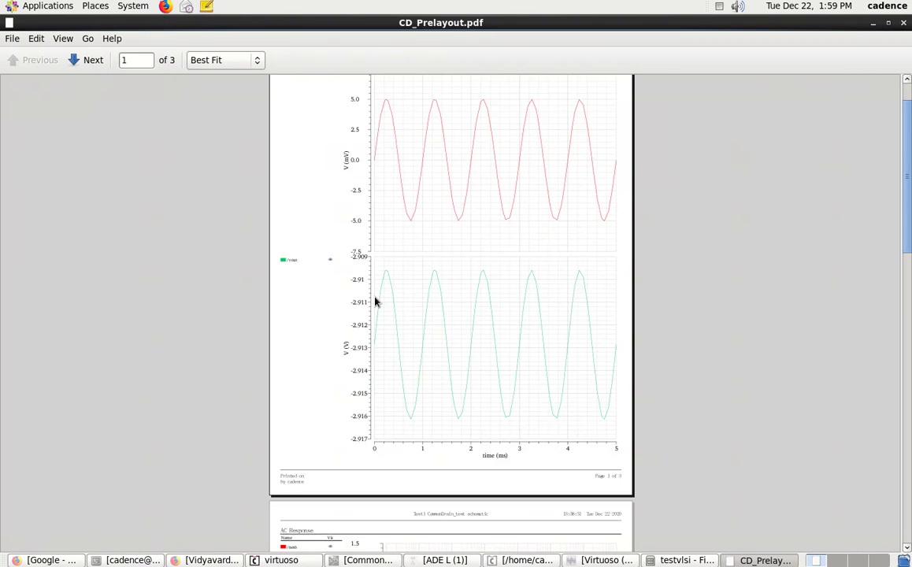
scroll(376, 303, "down", 15)
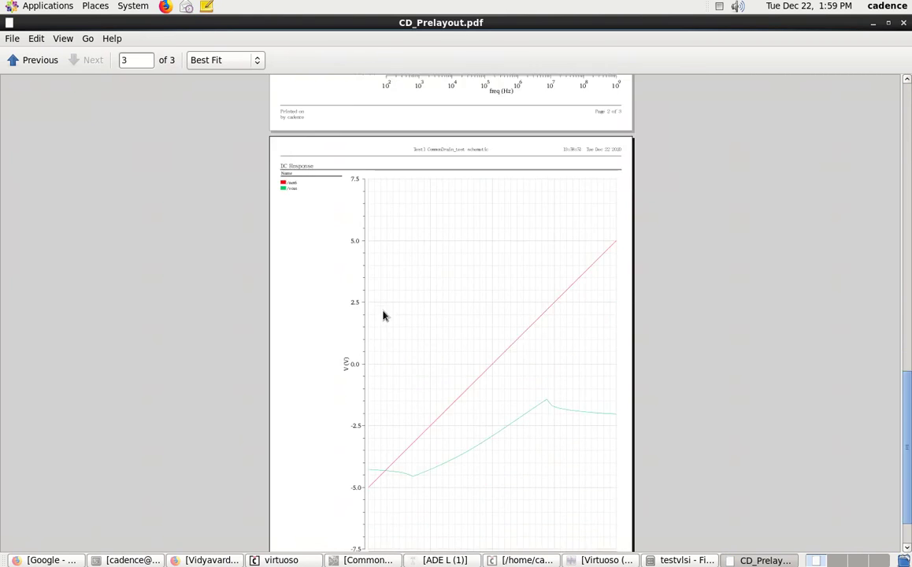
scroll(385, 323, "down", 2)
scroll(373, 295, "up", 8)
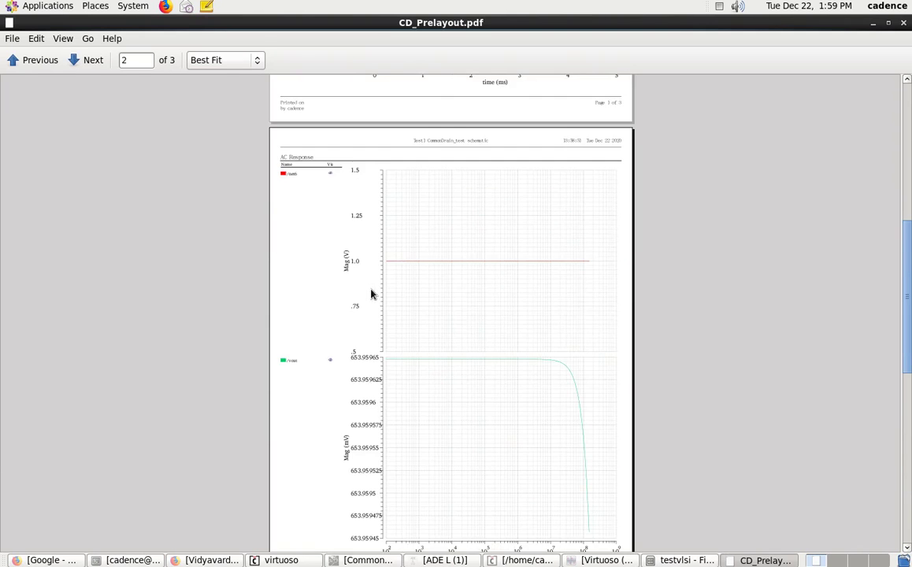
scroll(372, 294, "up", 5)
key("ctrl+w")
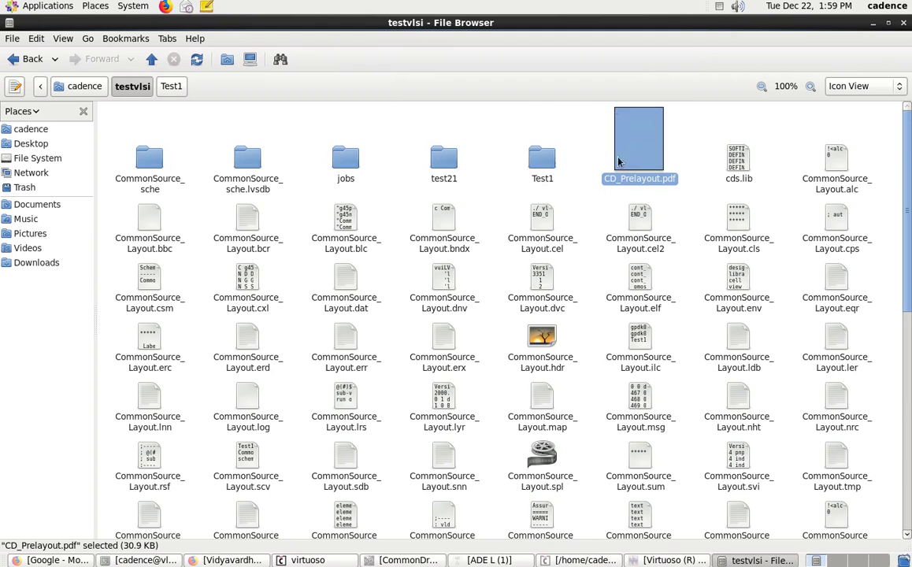
- Move CD_Prelayout.pdf into the Test1 folder, check it there, and restore ADE L
left_click(543, 164, "ctrl")
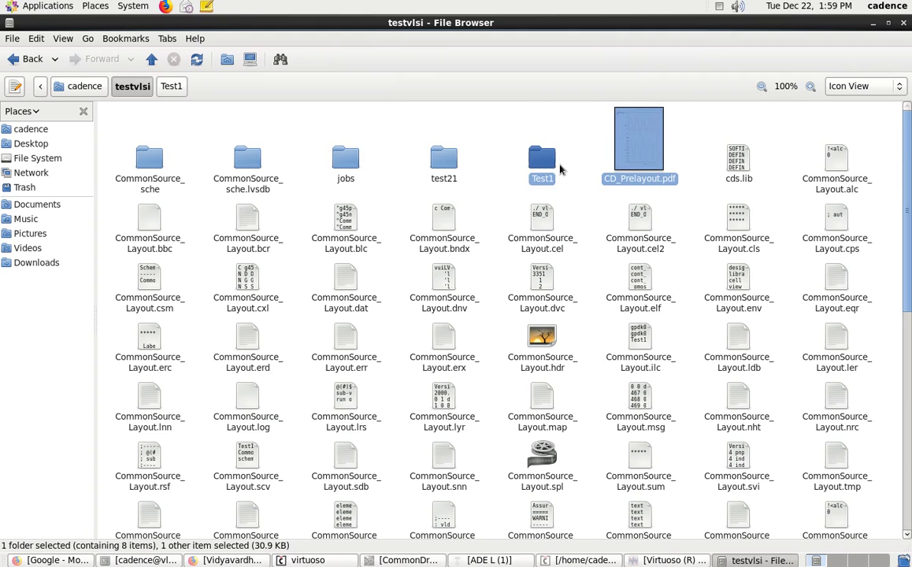
left_click_drag(630, 153, 541, 163)
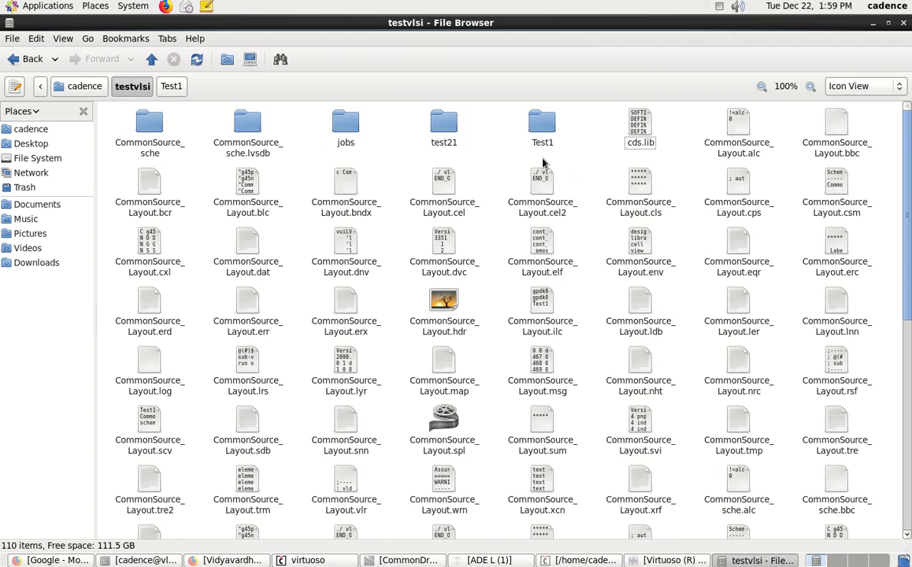
double_click(544, 138)
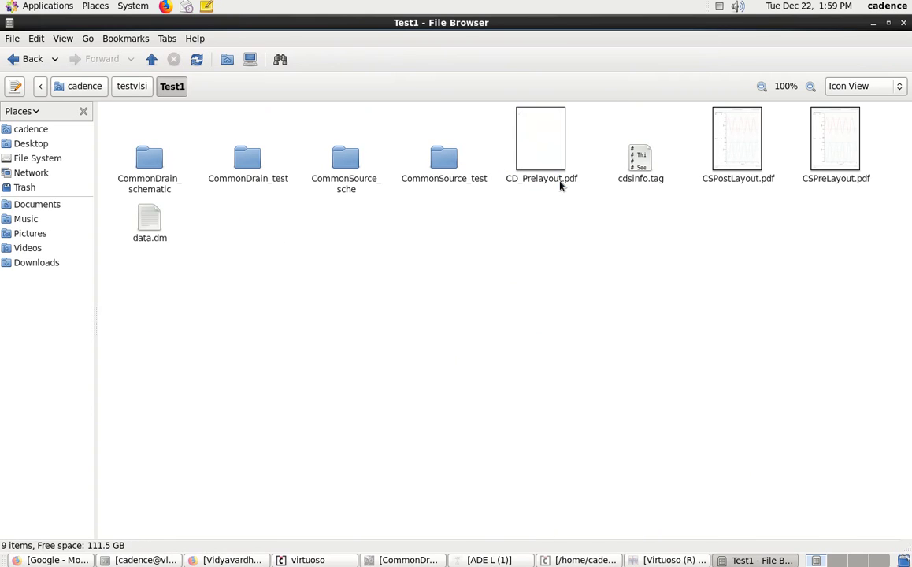
left_click(480, 560)
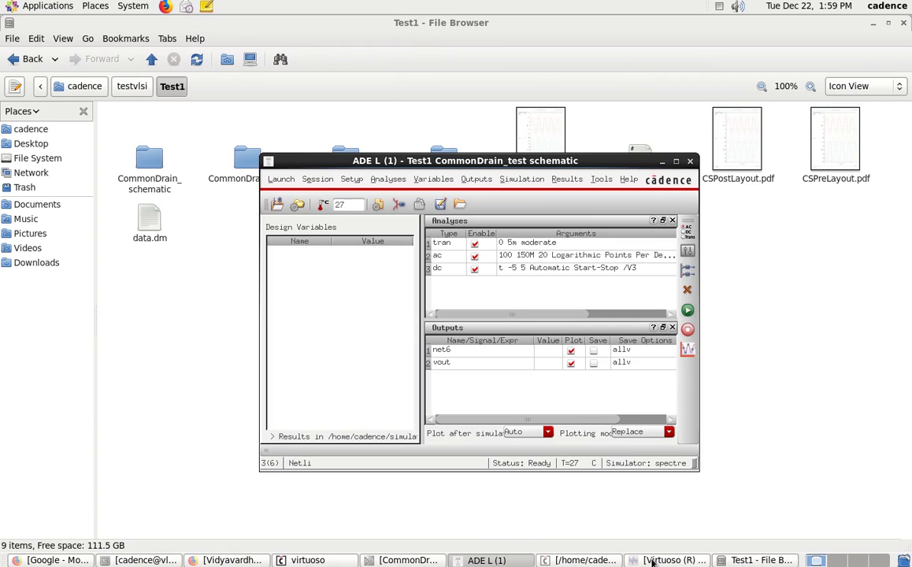